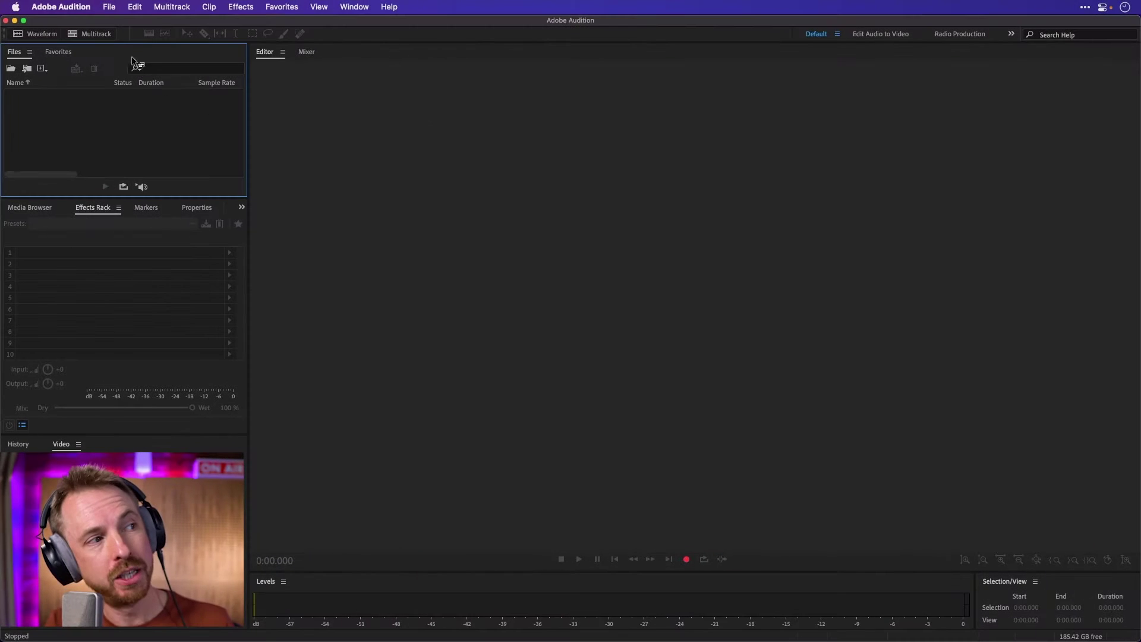
Create a 48000 Hz stereo multitrack session called Podcast 001 in the Downloads folder
{"action": "left_click", "coordinate": [95, 34]}
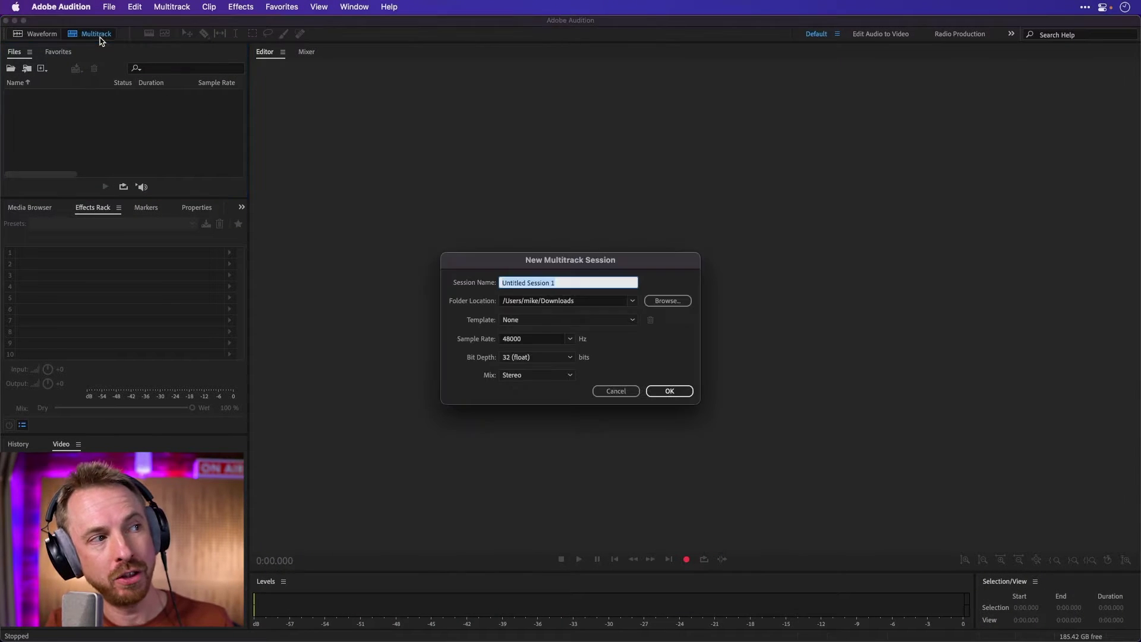
{"action": "type", "text": "Podcast 001"}
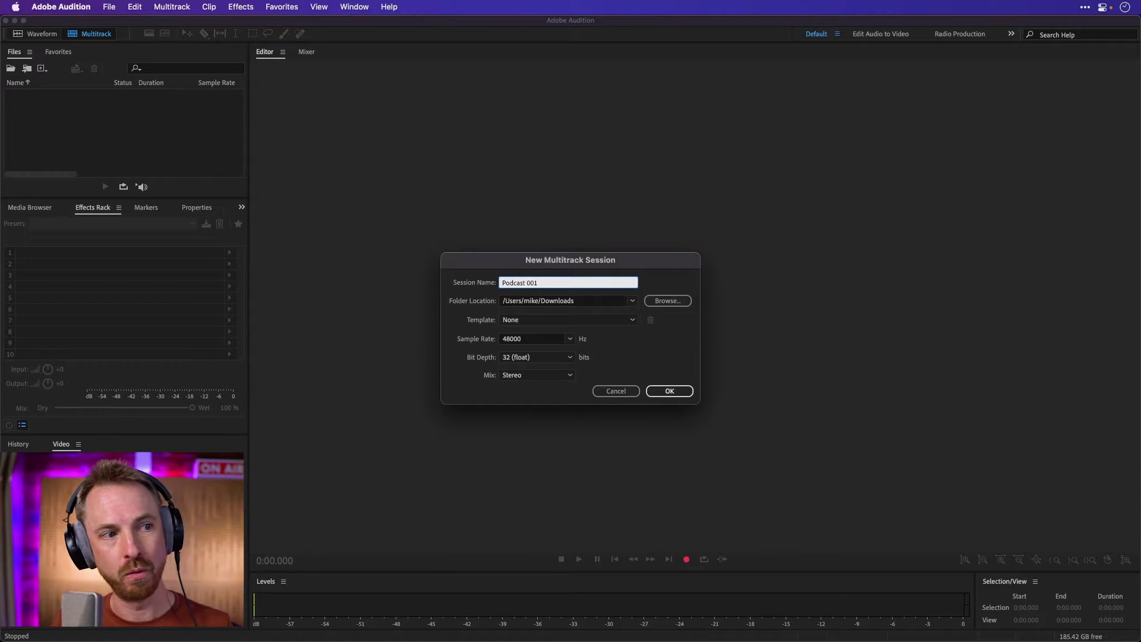
{"action": "left_click", "coordinate": [668, 391]}
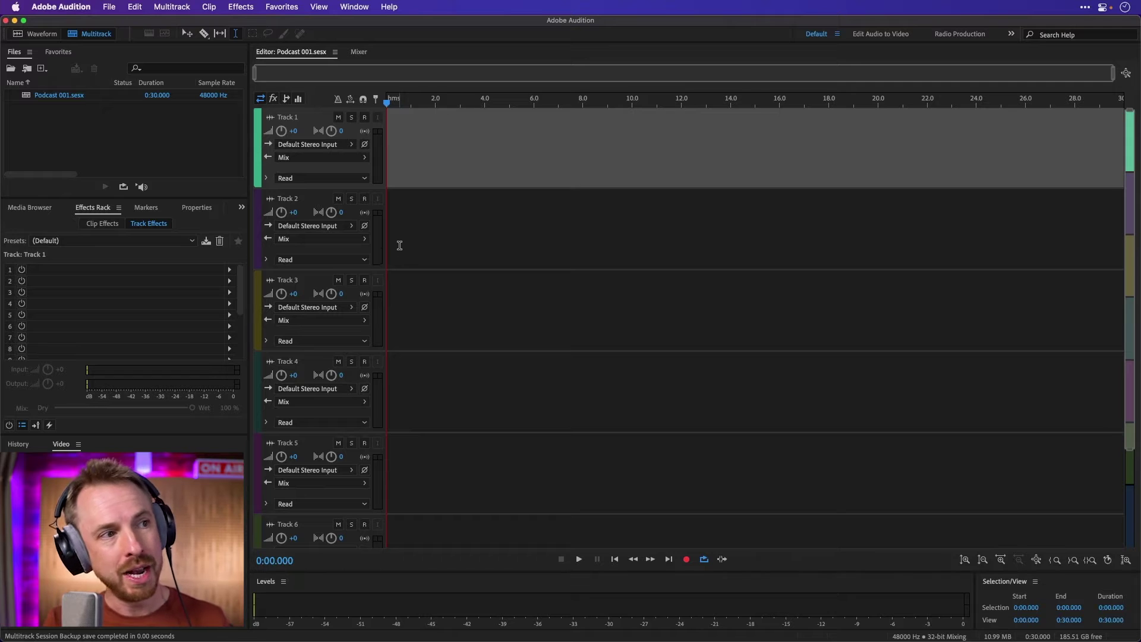
Rename Tracks 1, 2 and 3 to Host, Guest and Music
{"action": "double_click", "coordinate": [290, 117]}
{"action": "type", "text": "Host"}
{"action": "key", "text": "Return"}
{"action": "double_click", "coordinate": [296, 199]}
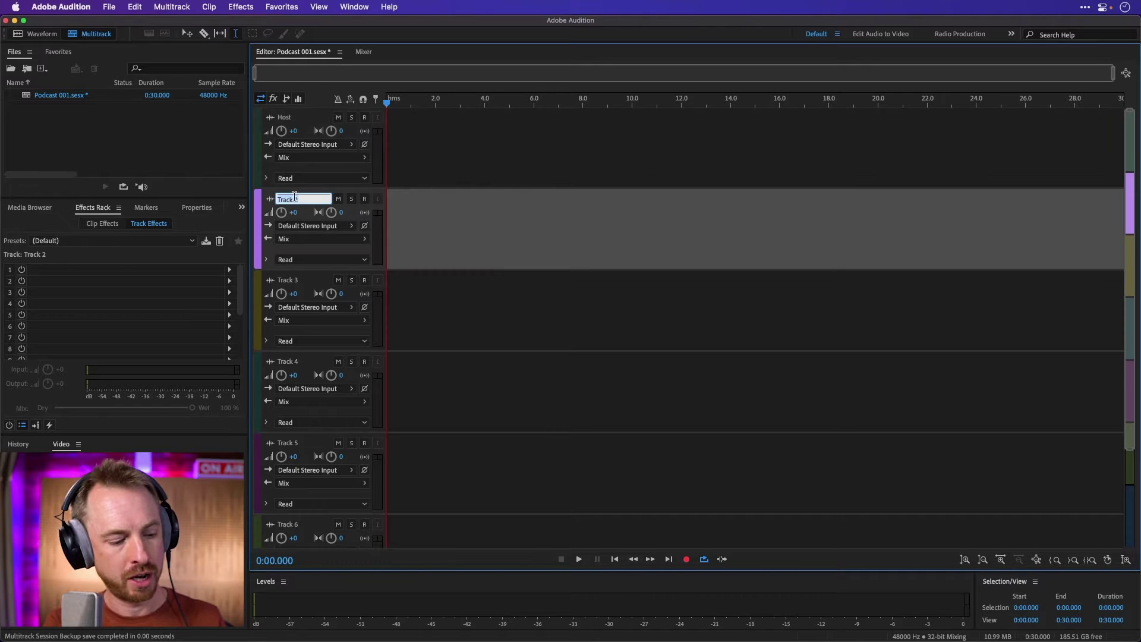
{"action": "type", "text": "Guest"}
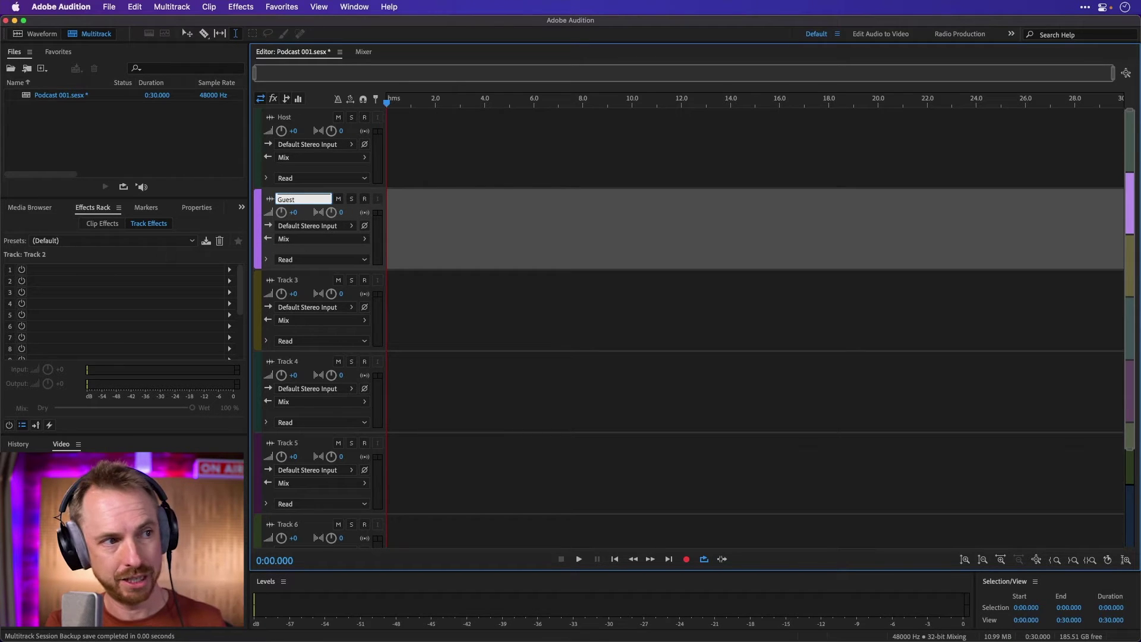
{"action": "key", "text": "Return"}
{"action": "double_click", "coordinate": [285, 280]}
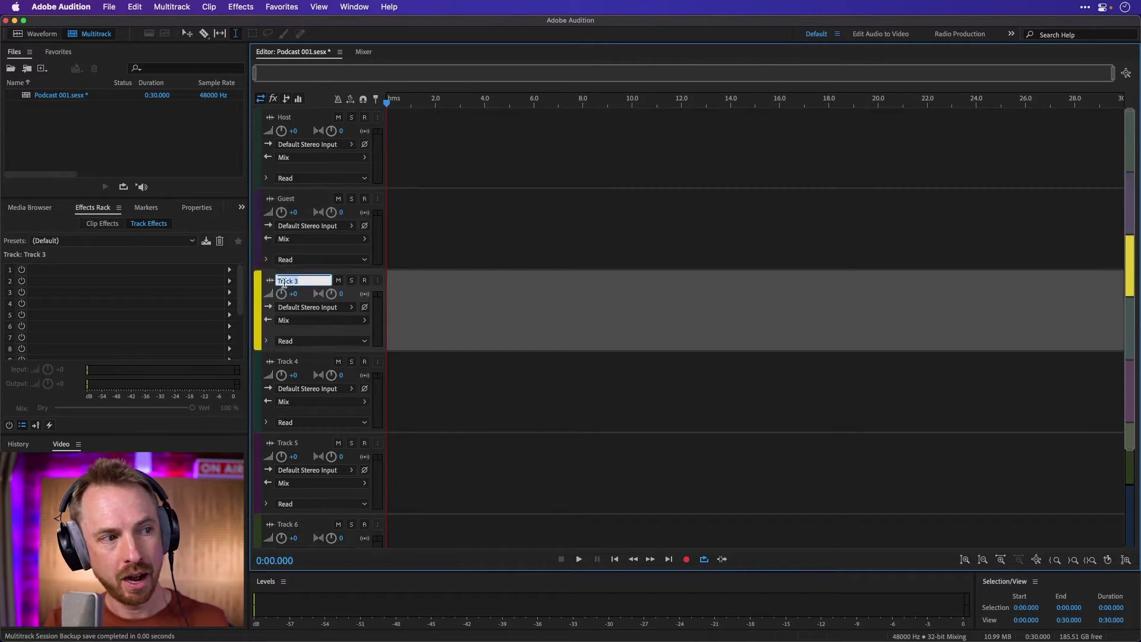
{"action": "type", "text": "Music"}
{"action": "key", "text": "Return"}
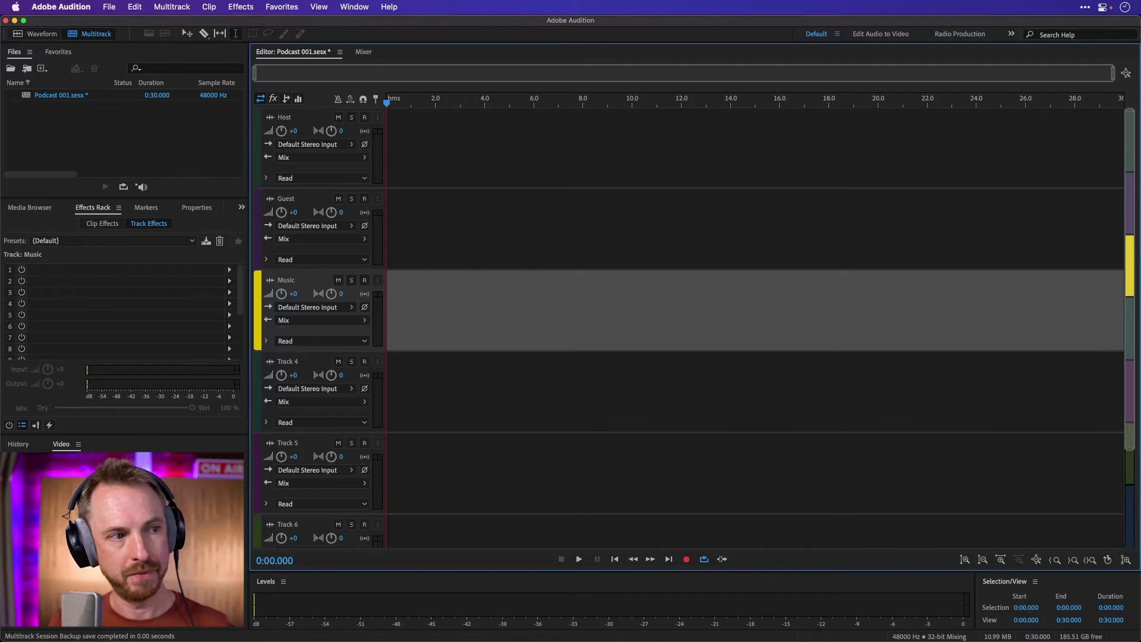
Delete the extra Tracks 4, 5 and 6, keeping only the named tracks and Mix
{"action": "left_click", "coordinate": [407, 377]}
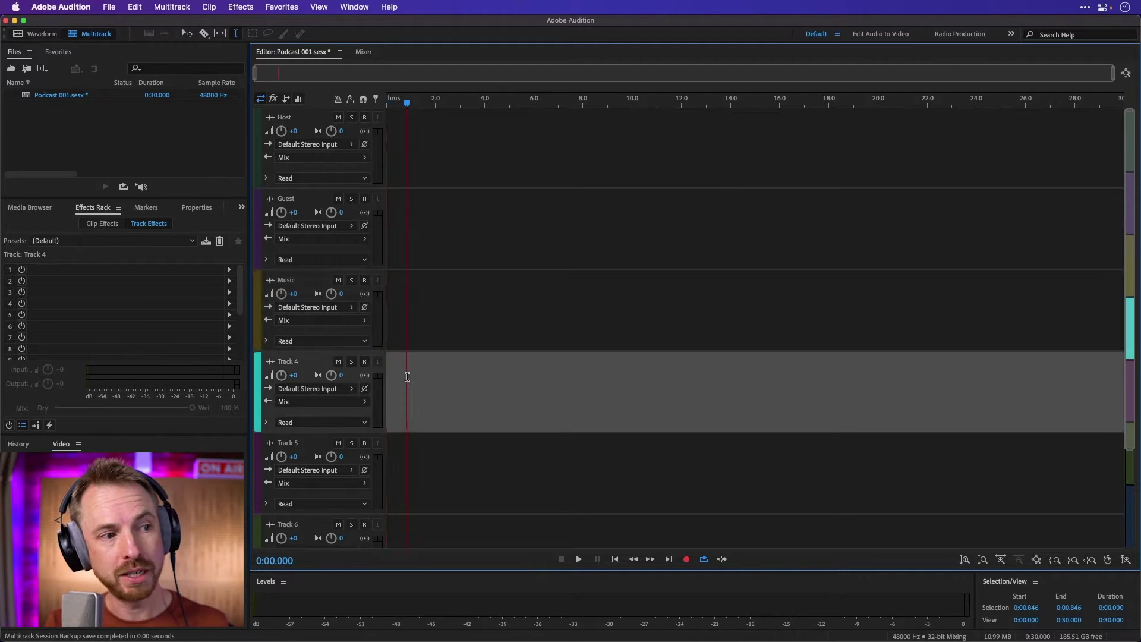
{"action": "right_click", "coordinate": [408, 381]}
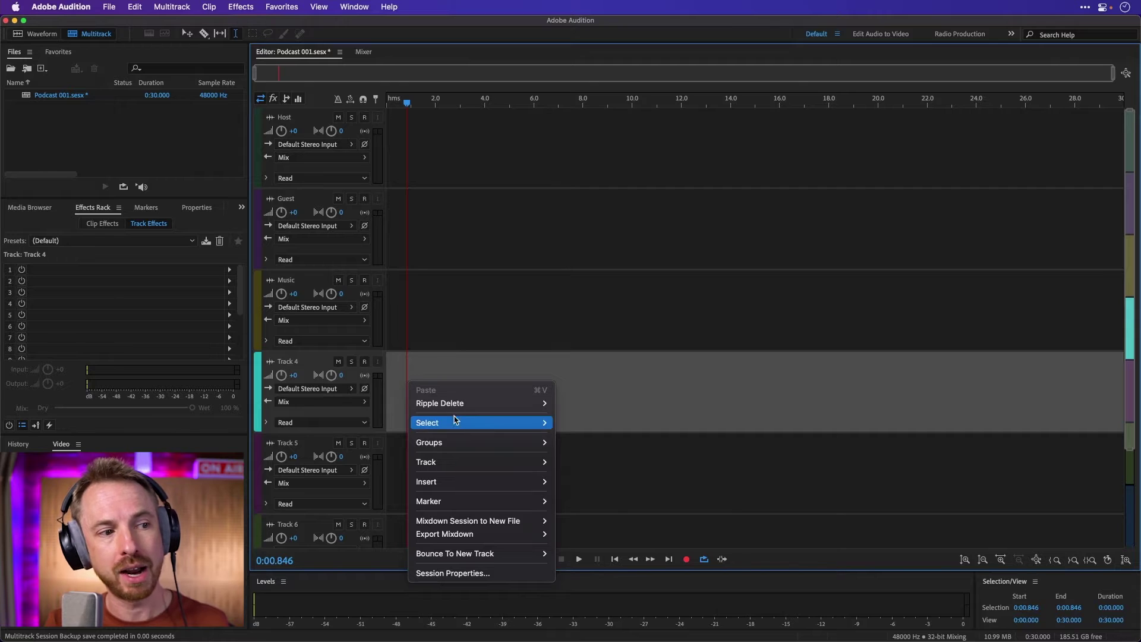
{"action": "mouse_move", "coordinate": [501, 463]}
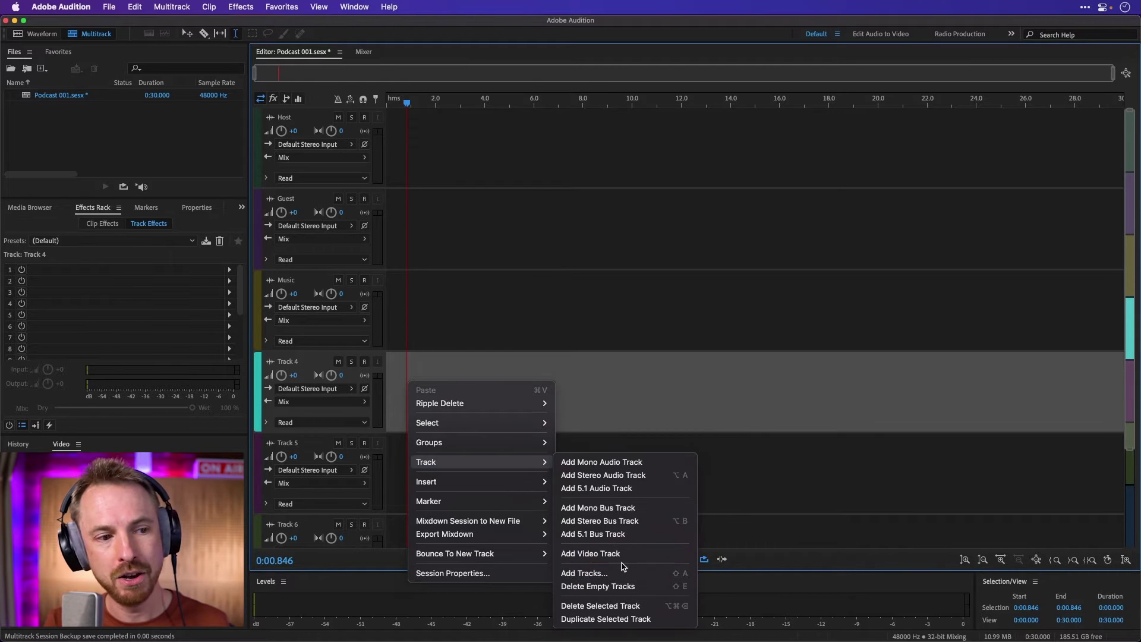
{"action": "left_click", "coordinate": [626, 605]}
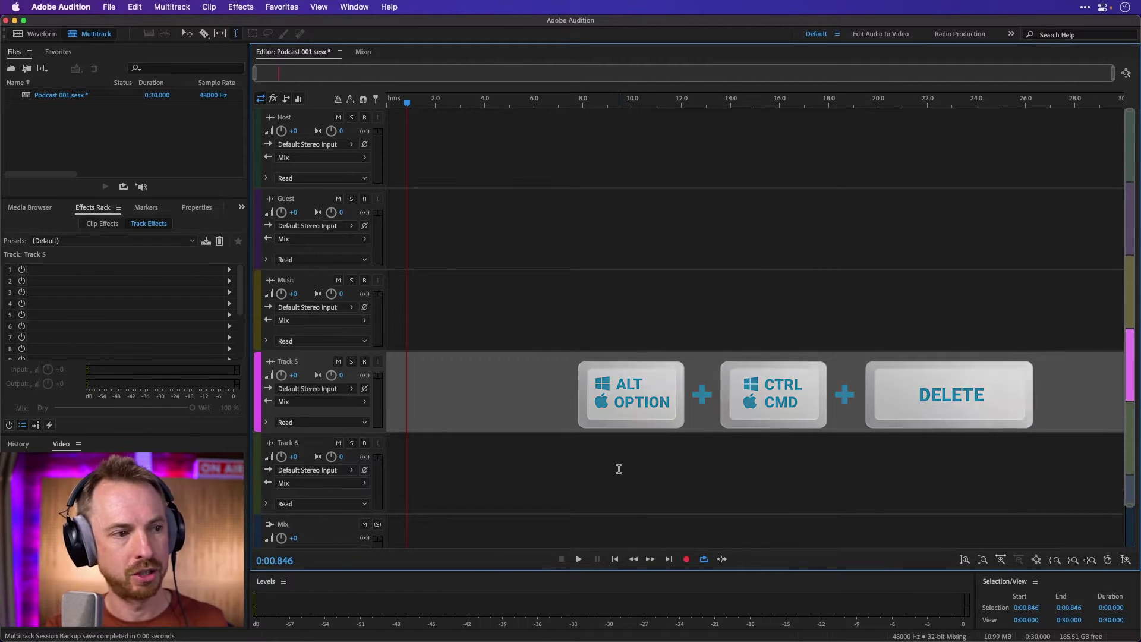
{"action": "key", "text": "alt+super+BackSpace"}
{"action": "key", "text": "alt+super+BackSpace"}
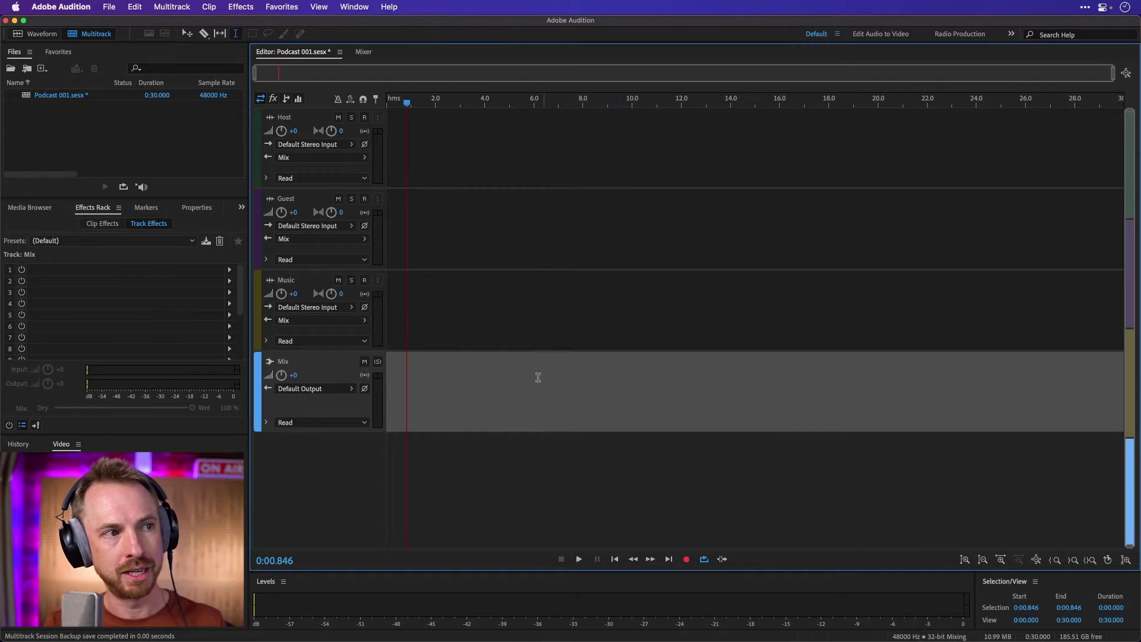
Arm the Host track and record the Host_001 voice take from the session start
{"action": "left_click", "coordinate": [409, 140]}
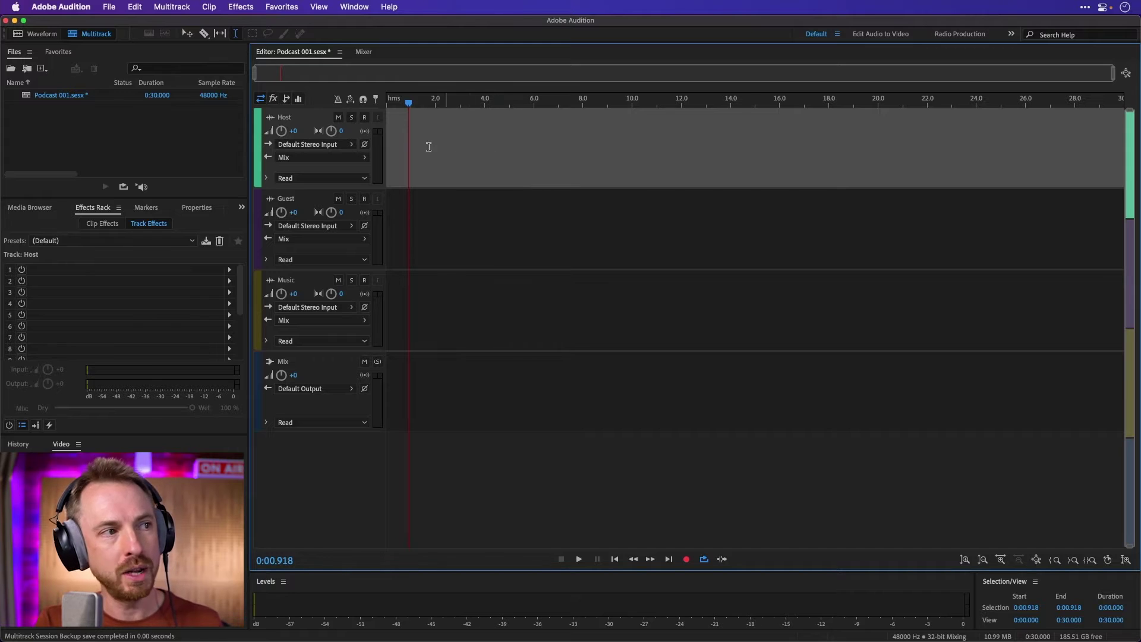
{"action": "left_click", "coordinate": [365, 118]}
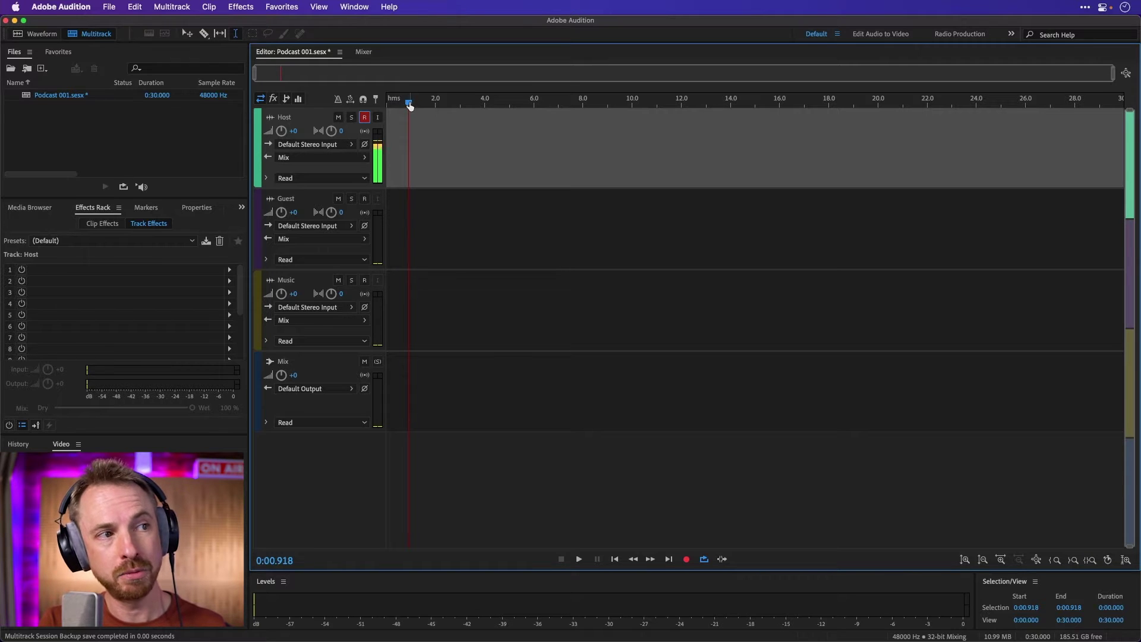
{"action": "left_click_drag", "start_coordinate": [410, 106], "coordinate": [387, 102]}
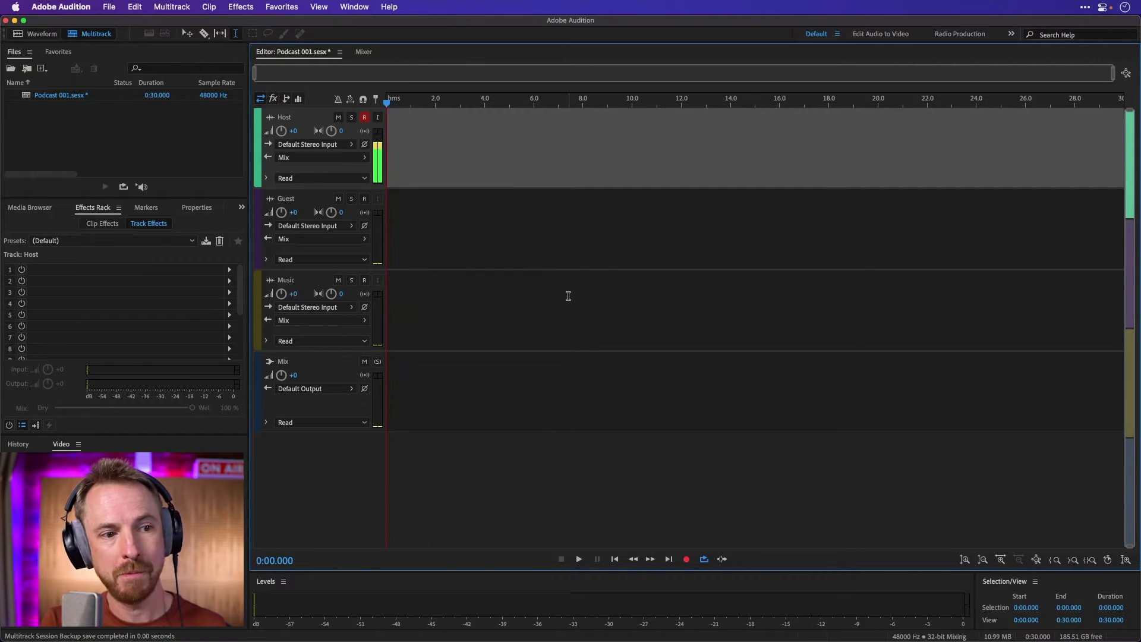
{"action": "left_click", "coordinate": [687, 560]}
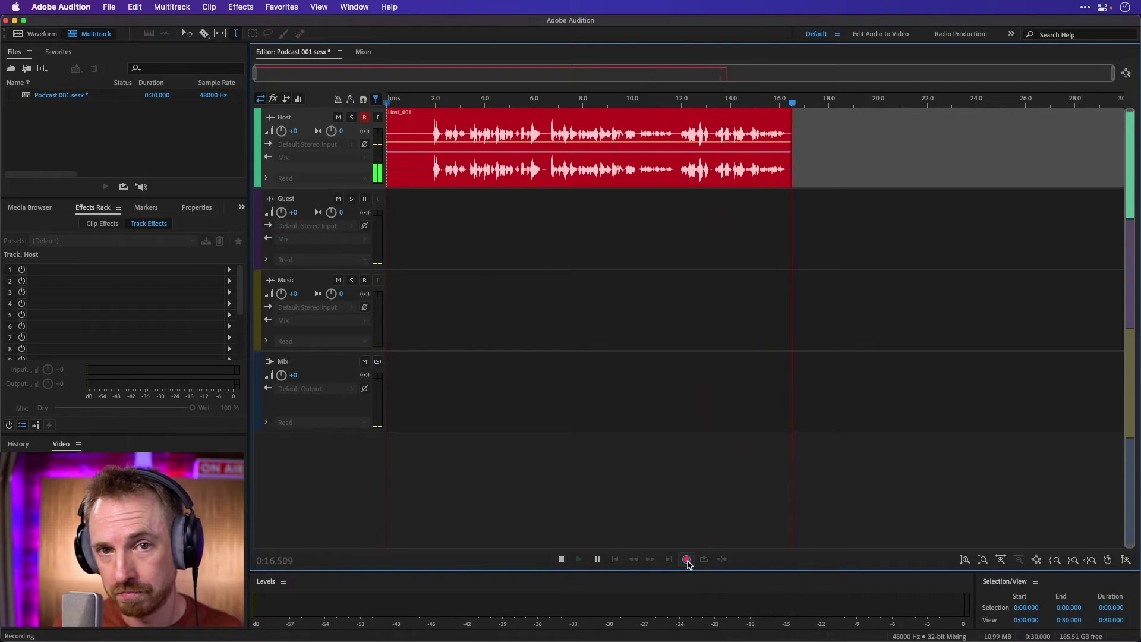
{"action": "left_click", "coordinate": [687, 560]}
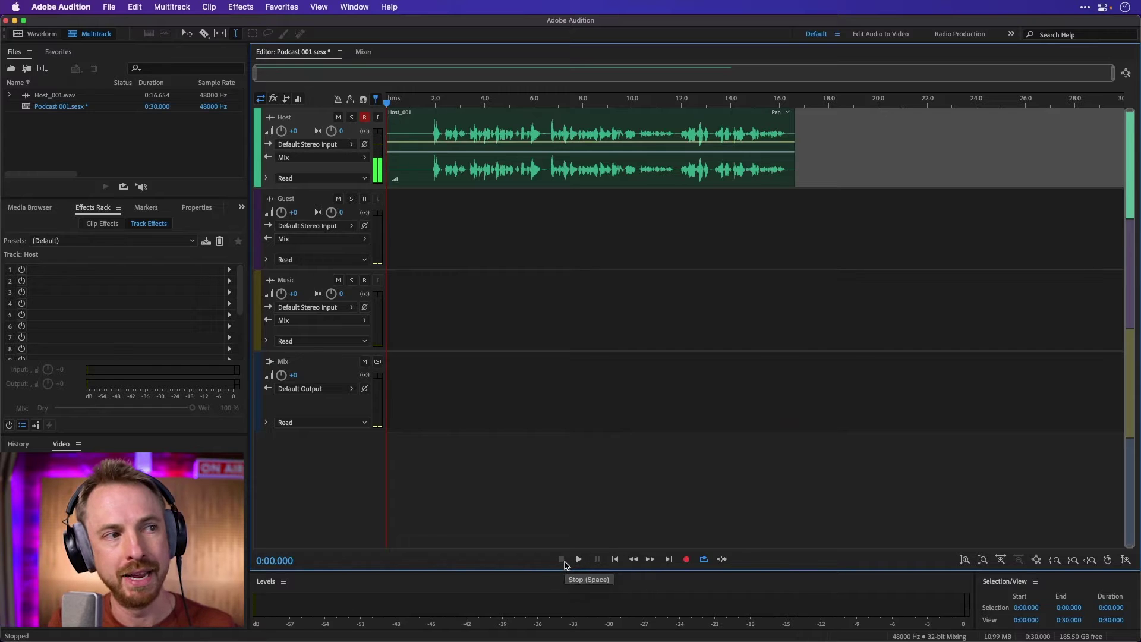
{"action": "left_click", "coordinate": [365, 120]}
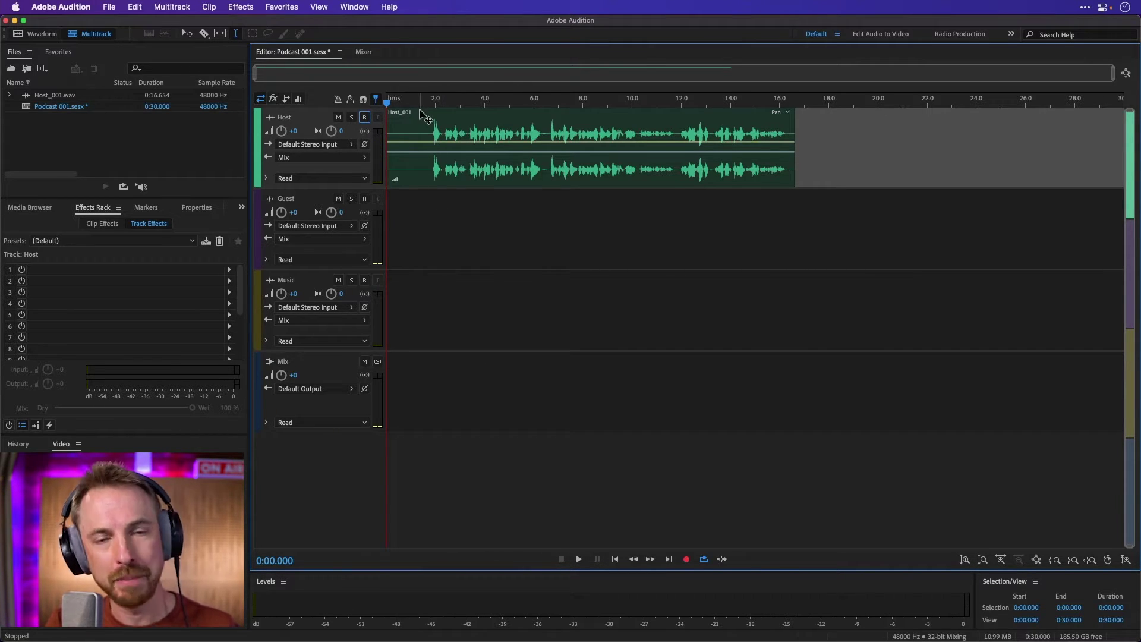
Play back the host take to check it, then switch to the Downloads folder
{"action": "key", "text": "space"}
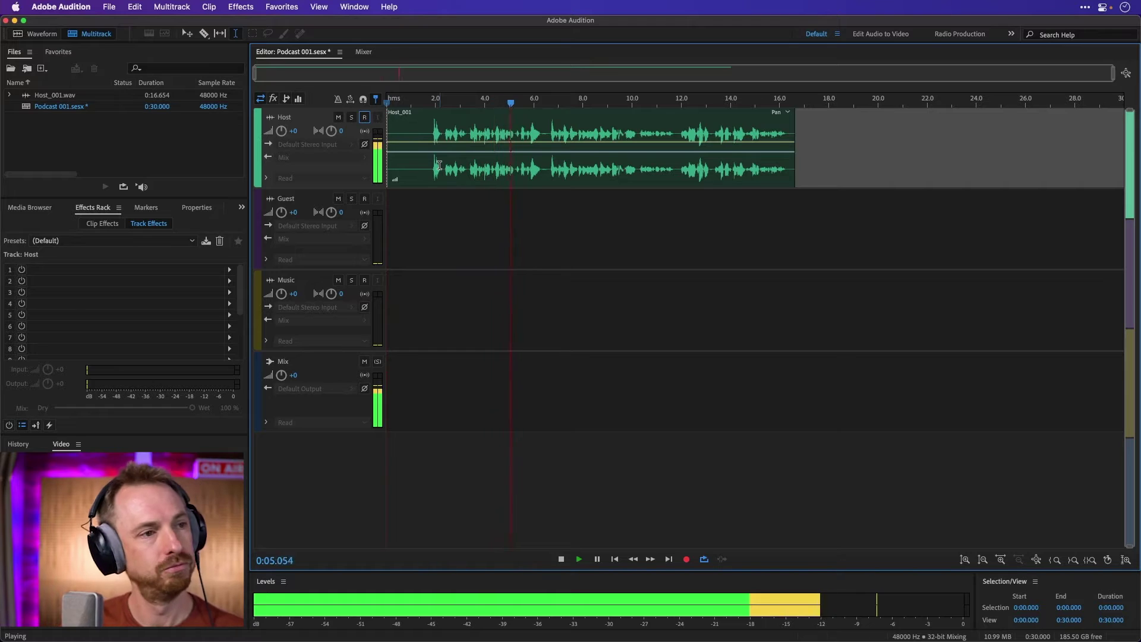
{"action": "key", "text": "space"}
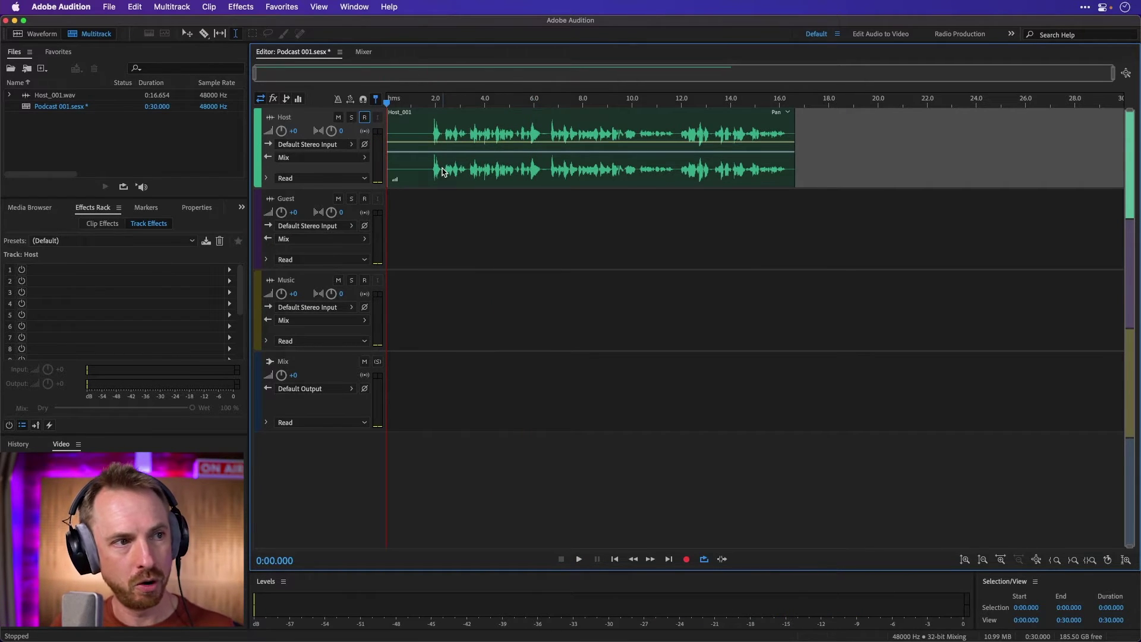
{"action": "key", "text": "super+Tab"}
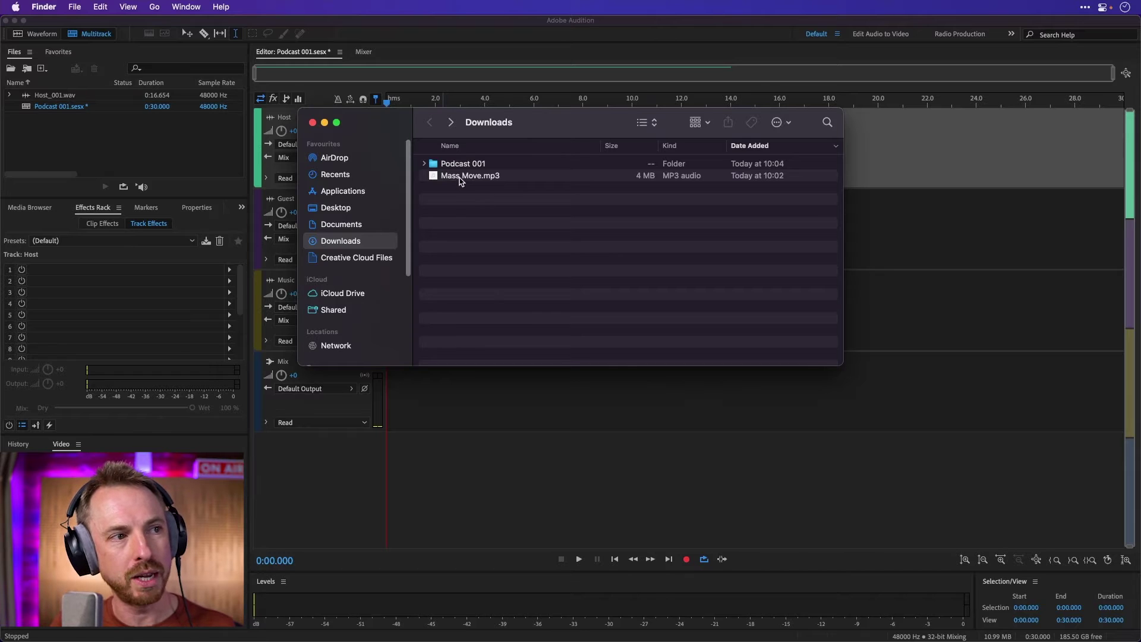
Drag Mass Move.mp3 from the Downloads window into Audition's Files panel
{"action": "left_click_drag", "start_coordinate": [461, 180], "coordinate": [155, 155]}
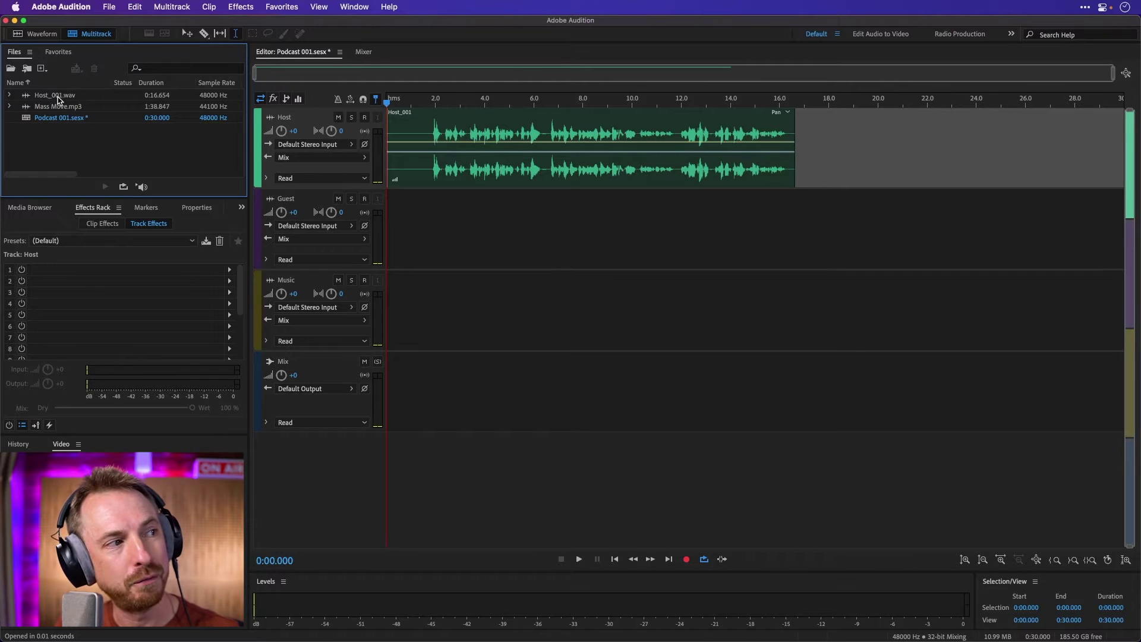
Place Mass Move on the Music track, converted to 48000 Hz, and preview it with the voice
{"action": "left_click_drag", "start_coordinate": [62, 111], "coordinate": [385, 292]}
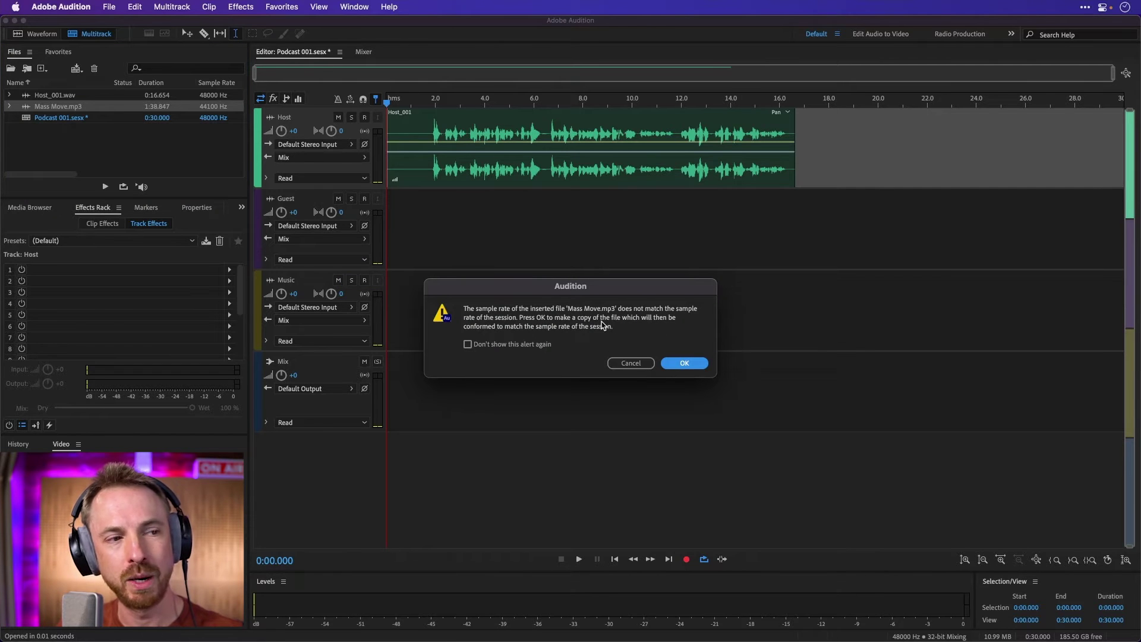
{"action": "left_click", "coordinate": [678, 364]}
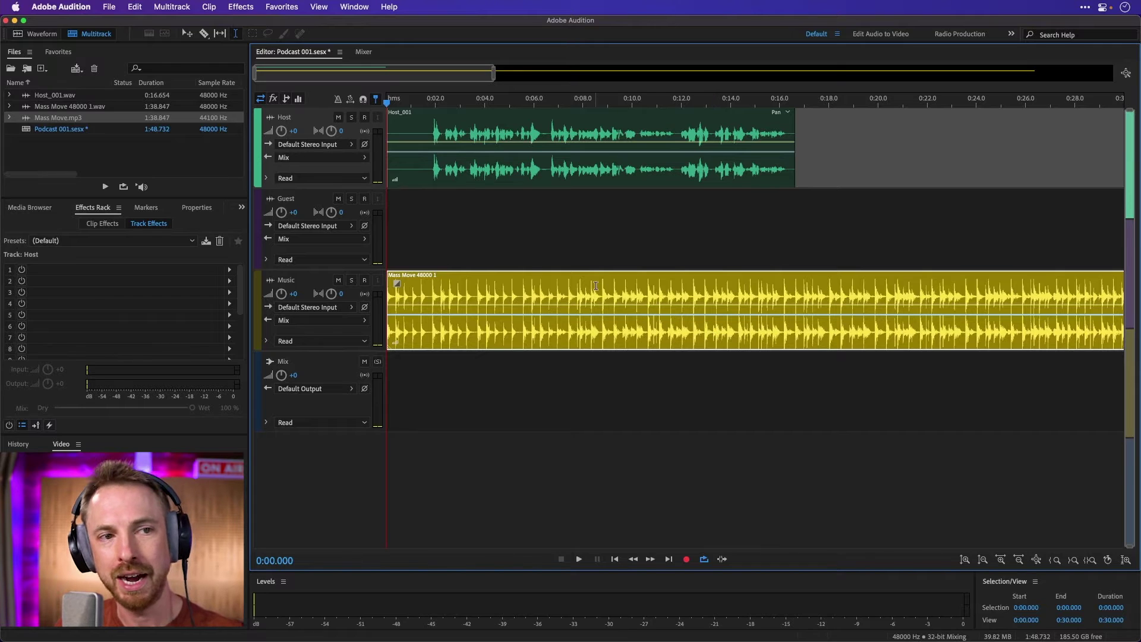
{"action": "key", "text": "space"}
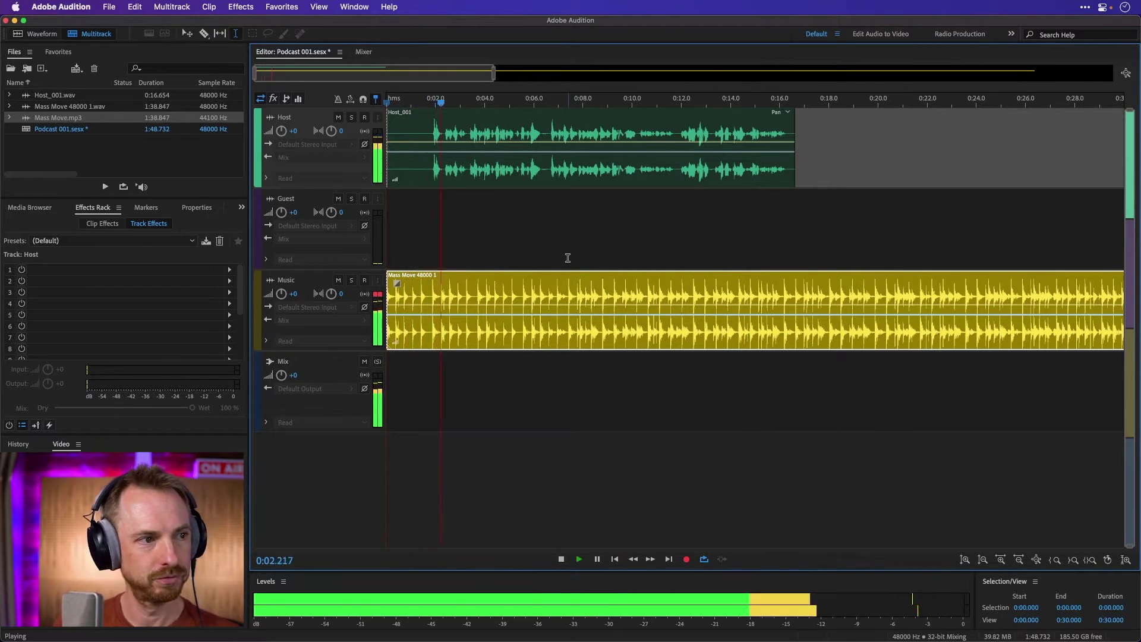
{"action": "key", "text": "space"}
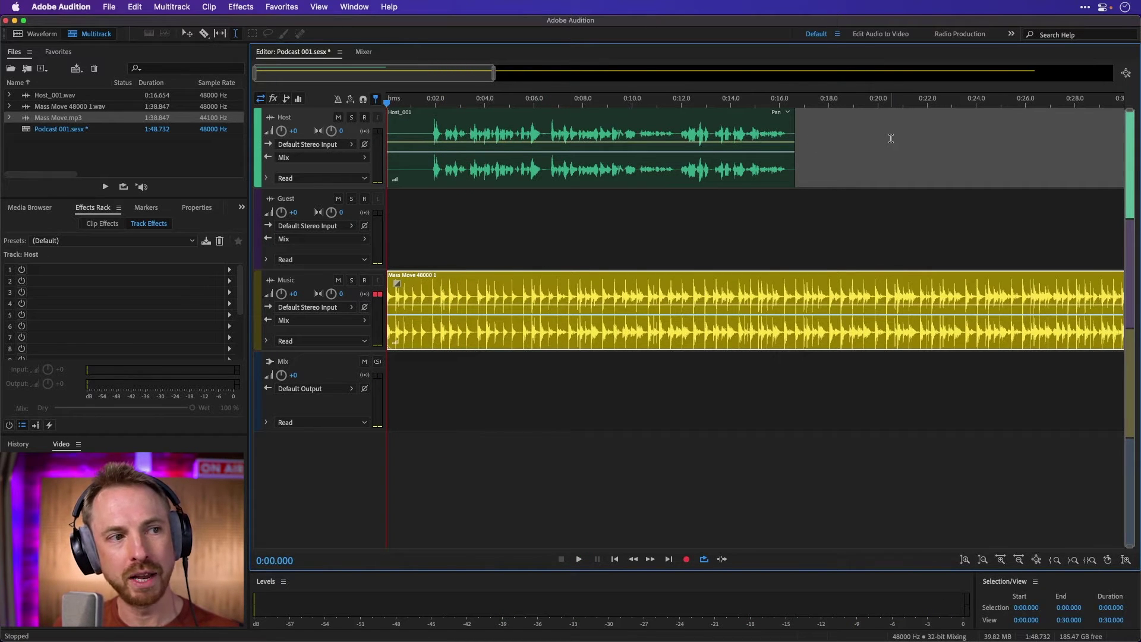
Match clip loudness so the host sits at -4.5 dB and music at -9.3 dB, then preview
{"action": "left_click_drag", "start_coordinate": [891, 138], "coordinate": [585, 280]}
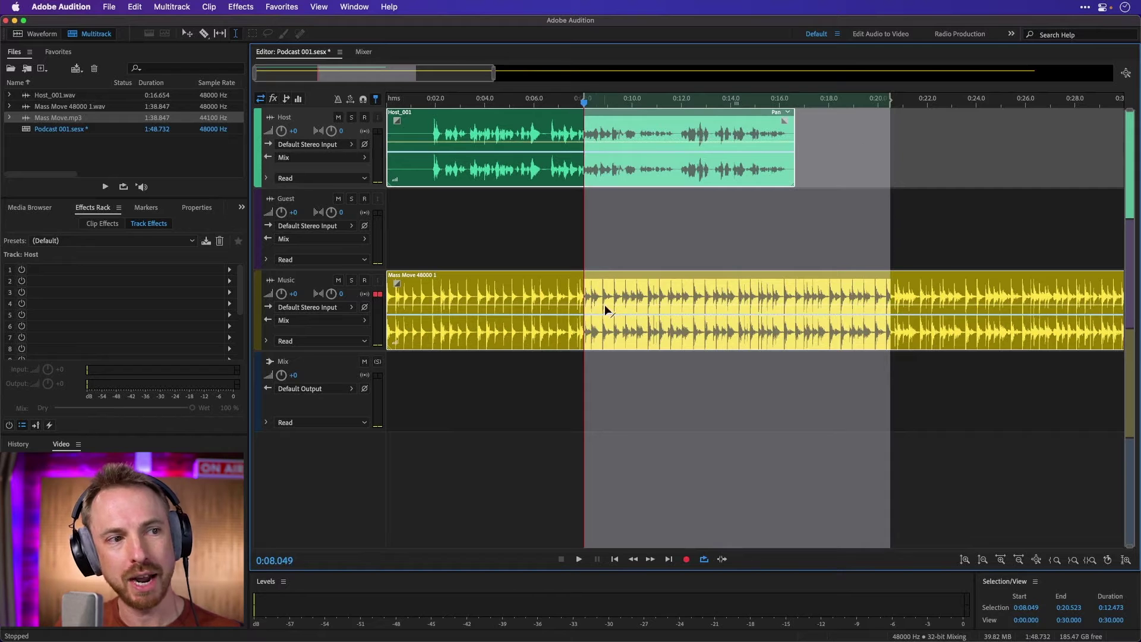
{"action": "right_click", "coordinate": [611, 279]}
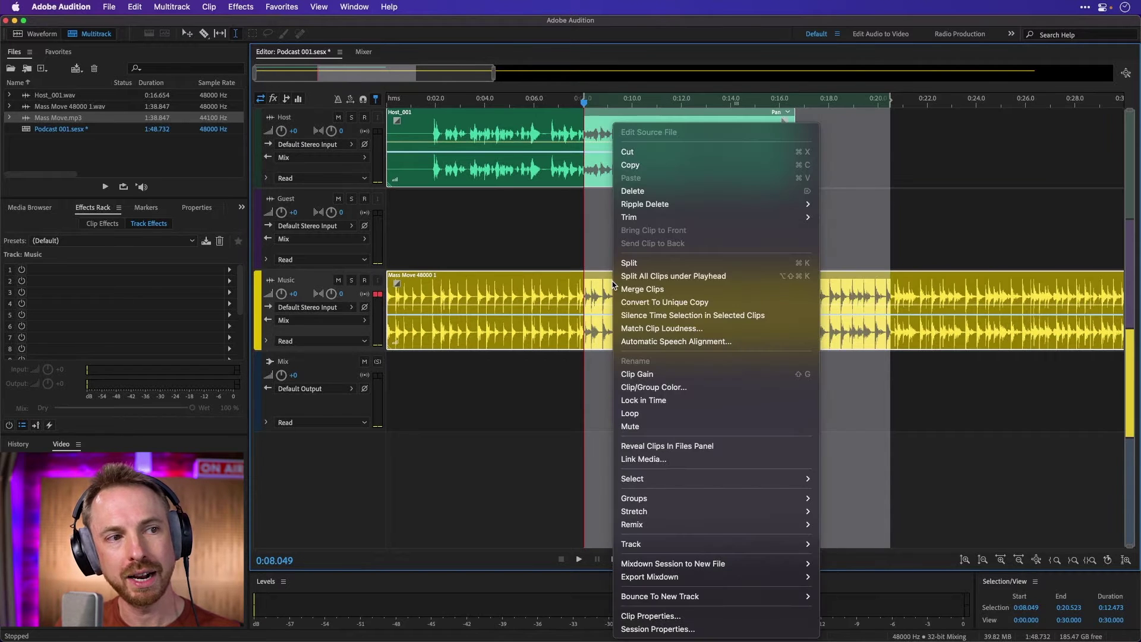
{"action": "left_click", "coordinate": [642, 328]}
{"action": "left_click", "coordinate": [654, 363]}
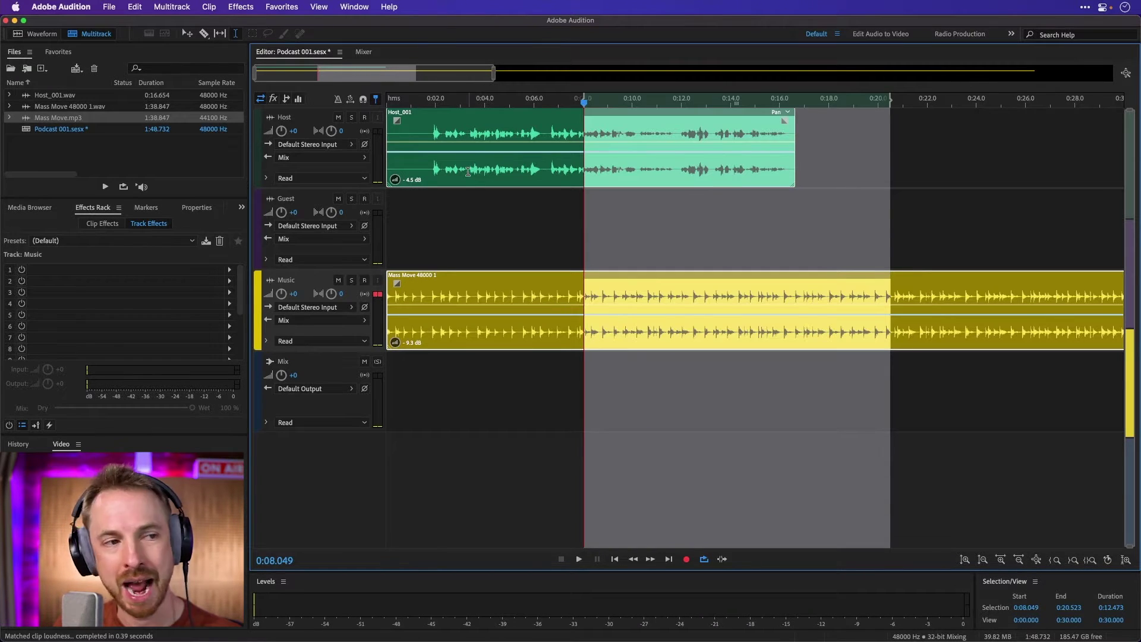
{"action": "left_click", "coordinate": [413, 130]}
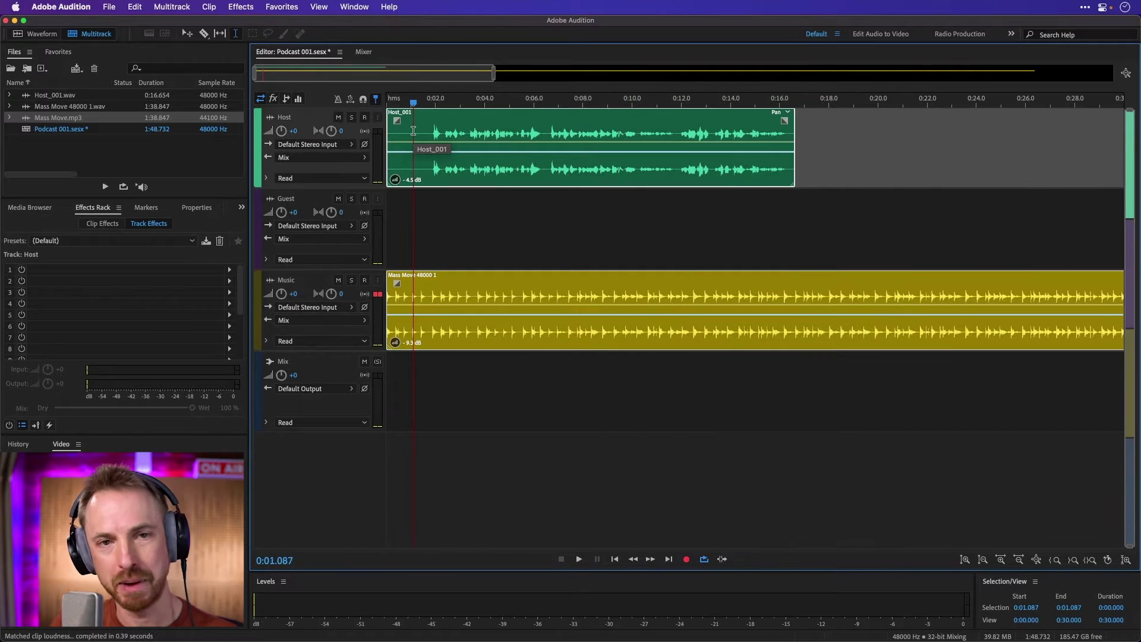
{"action": "key", "text": "space"}
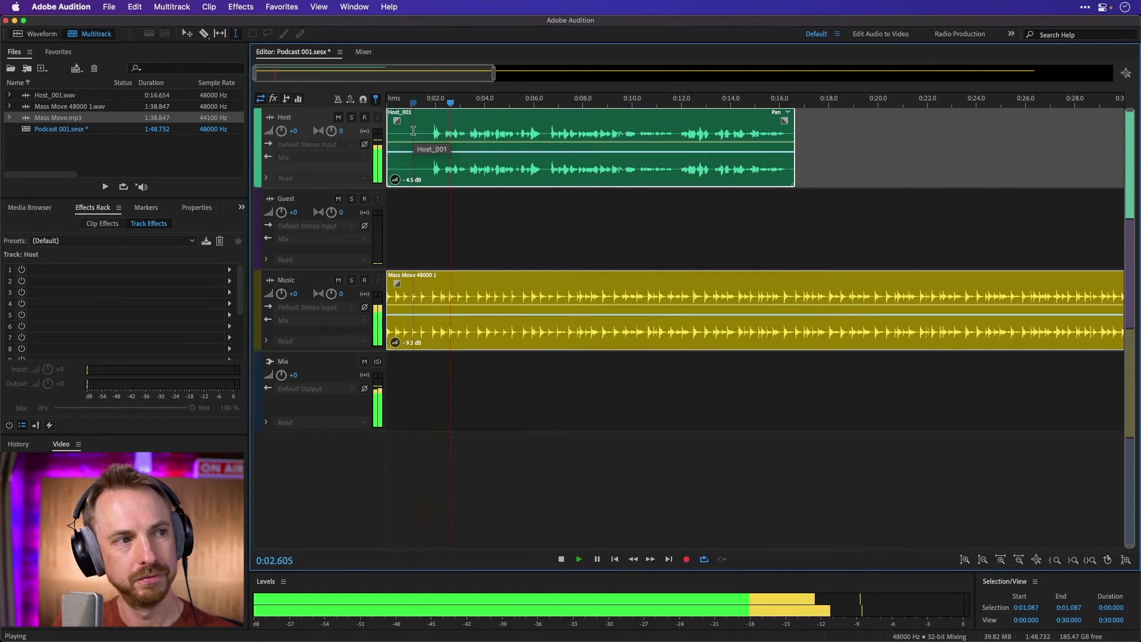
{"action": "key", "text": "space"}
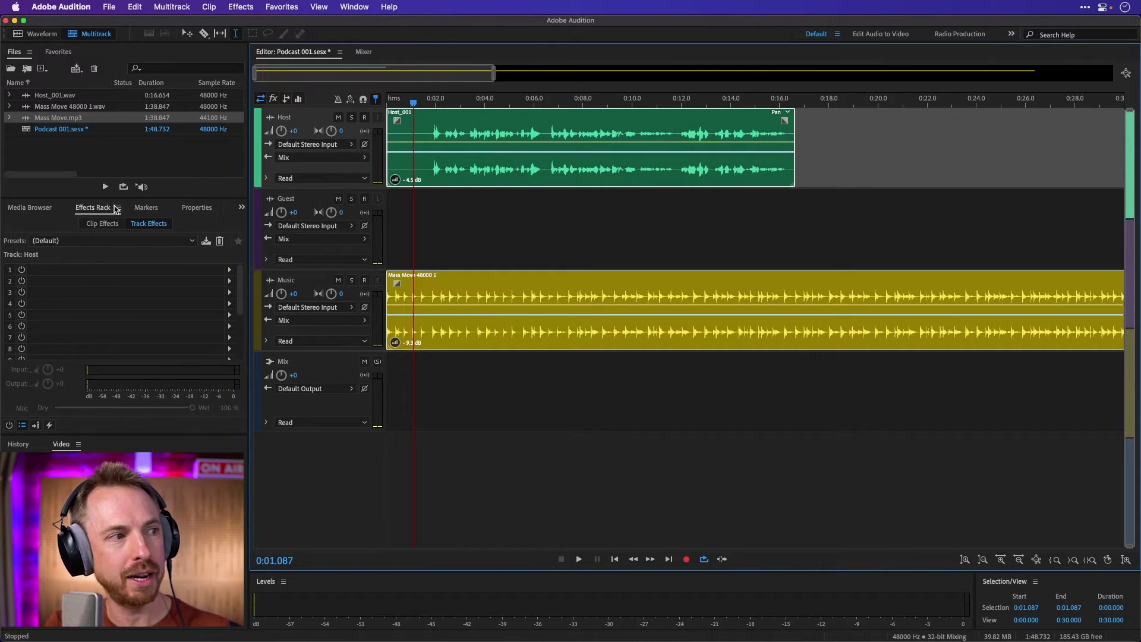
Add a Parametric Equalizer with a 90 Hz 24dB/Oct high-pass and +5.1 dB shelf at 6421 Hz
{"action": "left_click", "coordinate": [229, 269]}
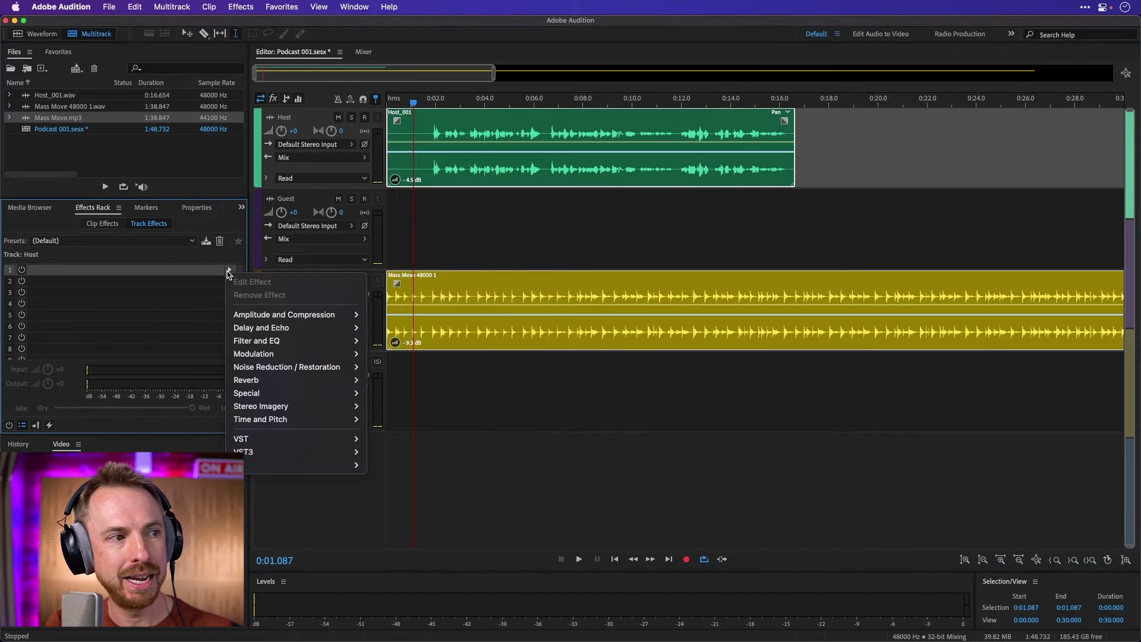
{"action": "mouse_move", "coordinate": [302, 316]}
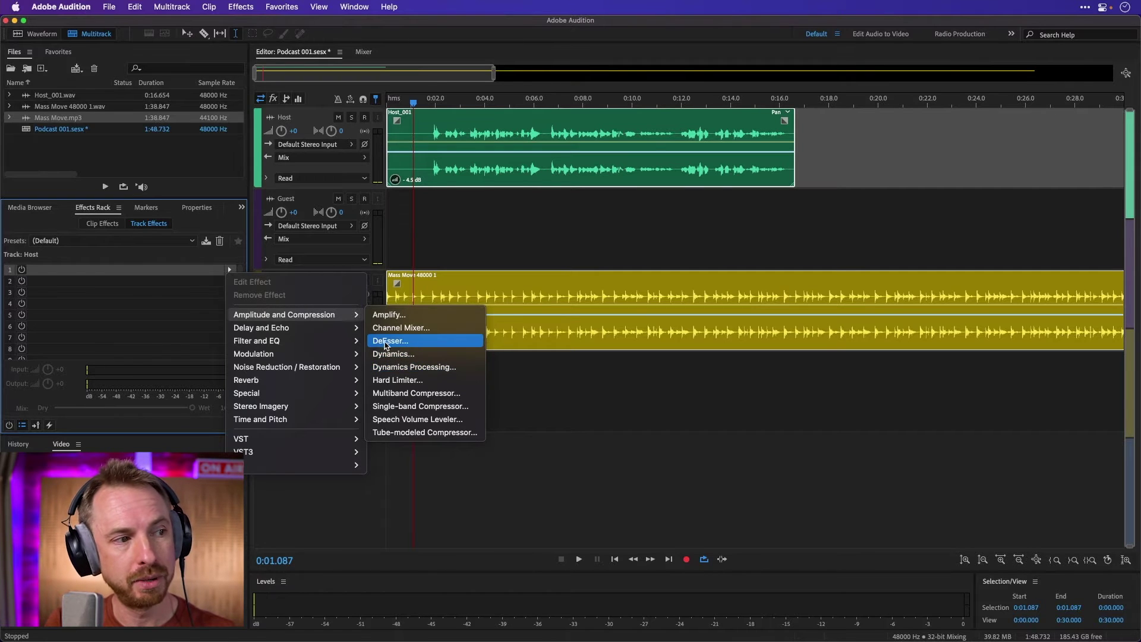
{"action": "mouse_move", "coordinate": [355, 341]}
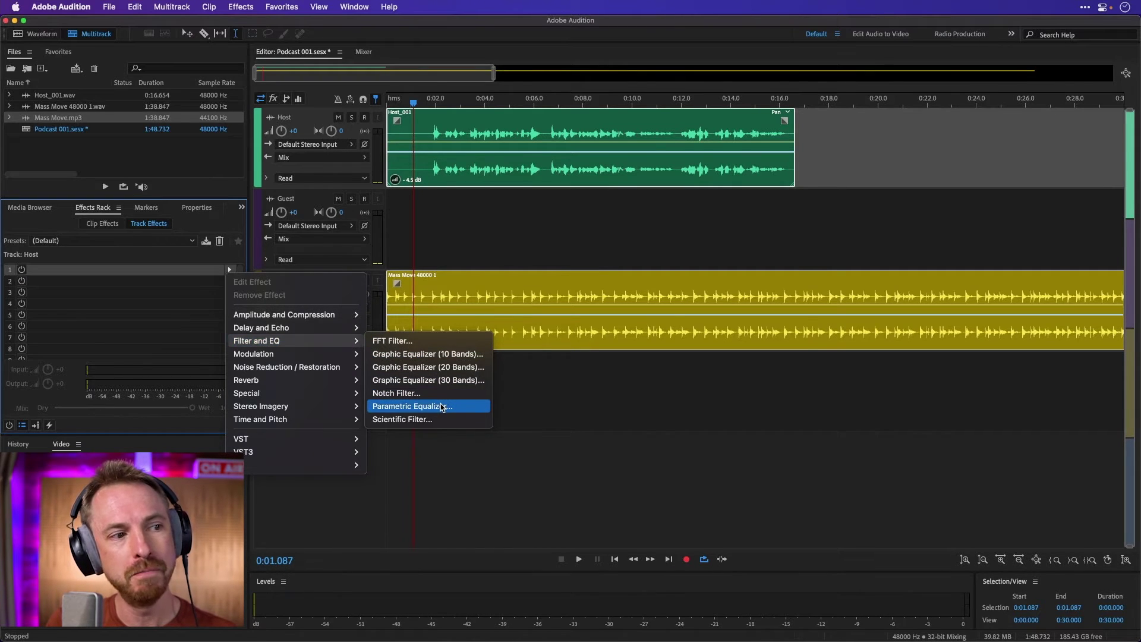
{"action": "left_click", "coordinate": [411, 406]}
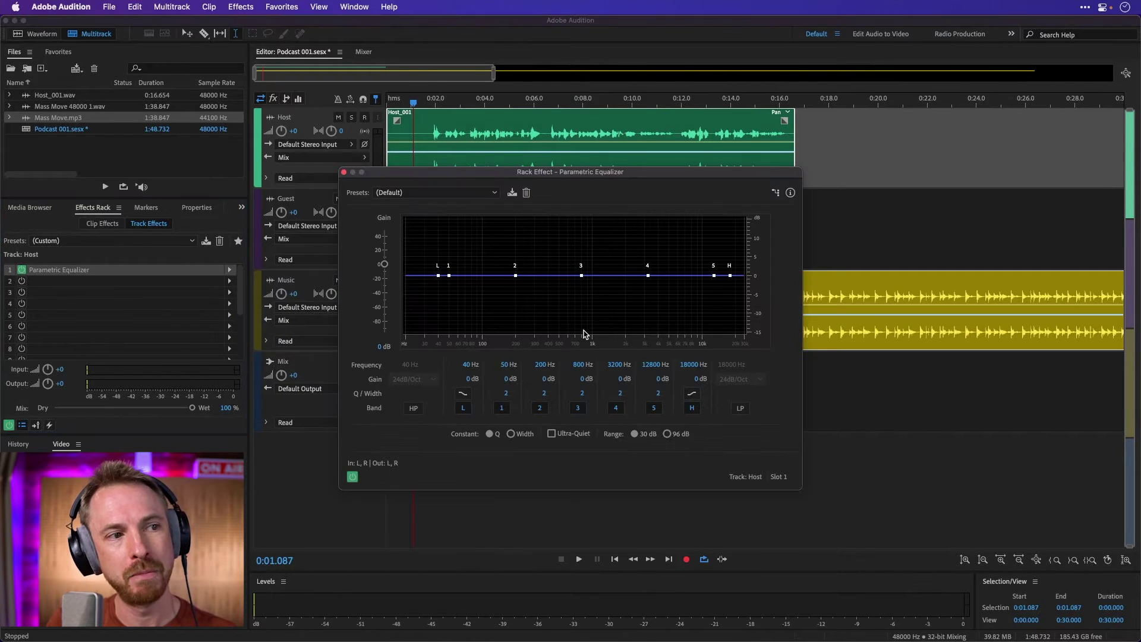
{"action": "left_click", "coordinate": [414, 408]}
{"action": "left_click_drag", "start_coordinate": [438, 275], "coordinate": [477, 275]}
{"action": "left_click", "coordinate": [691, 393]}
{"action": "left_click_drag", "start_coordinate": [731, 276], "coordinate": [683, 259]}
{"action": "key", "text": "space"}
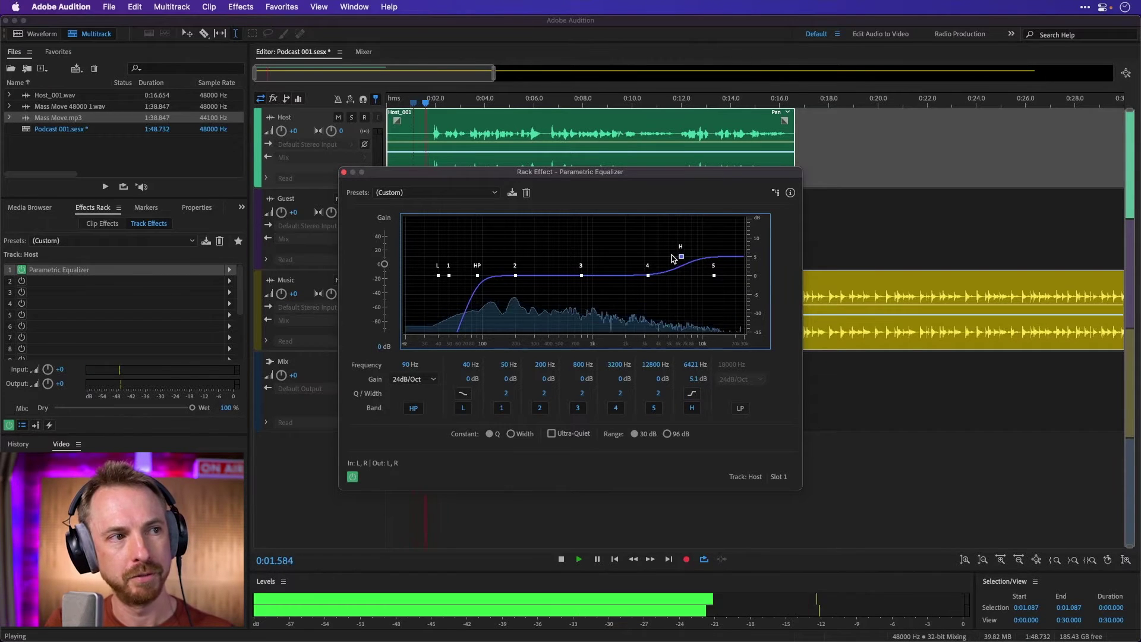
{"action": "key", "text": "space"}
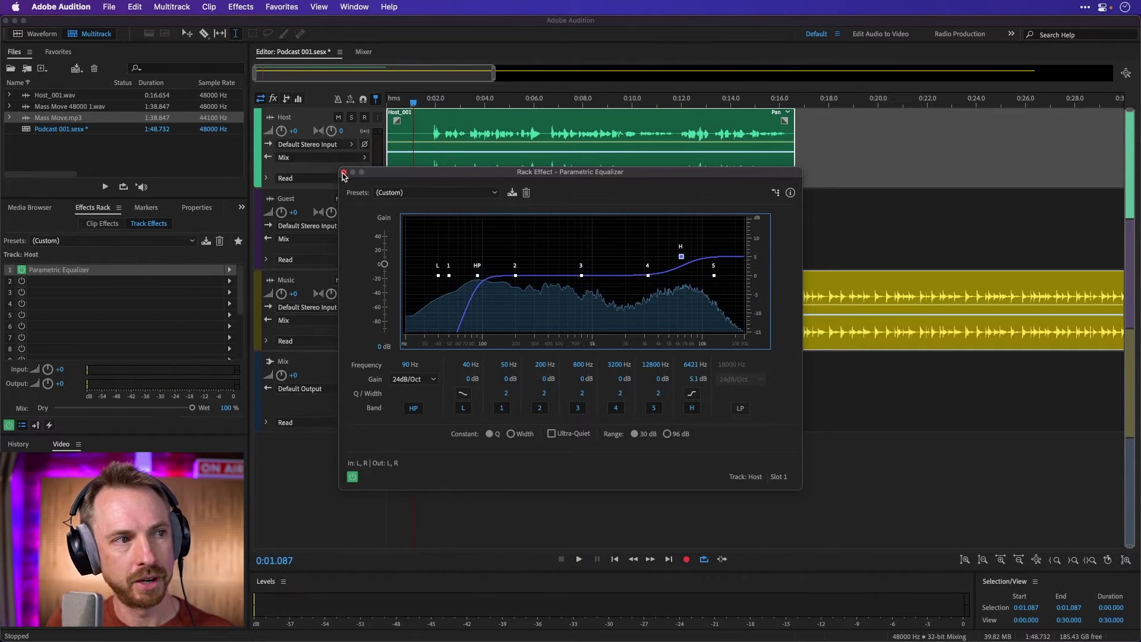
{"action": "left_click", "coordinate": [344, 172]}
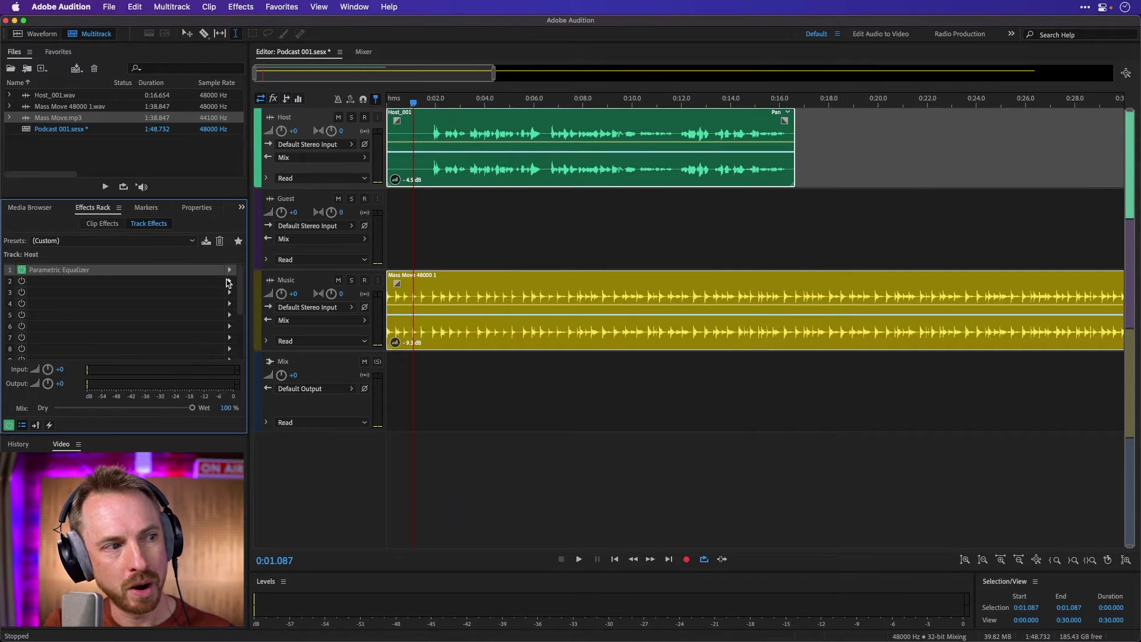
Insert Dynamics after the EQ with the compressor at ratio 2 and 7.5 dB makeup gain
{"action": "left_click", "coordinate": [229, 282]}
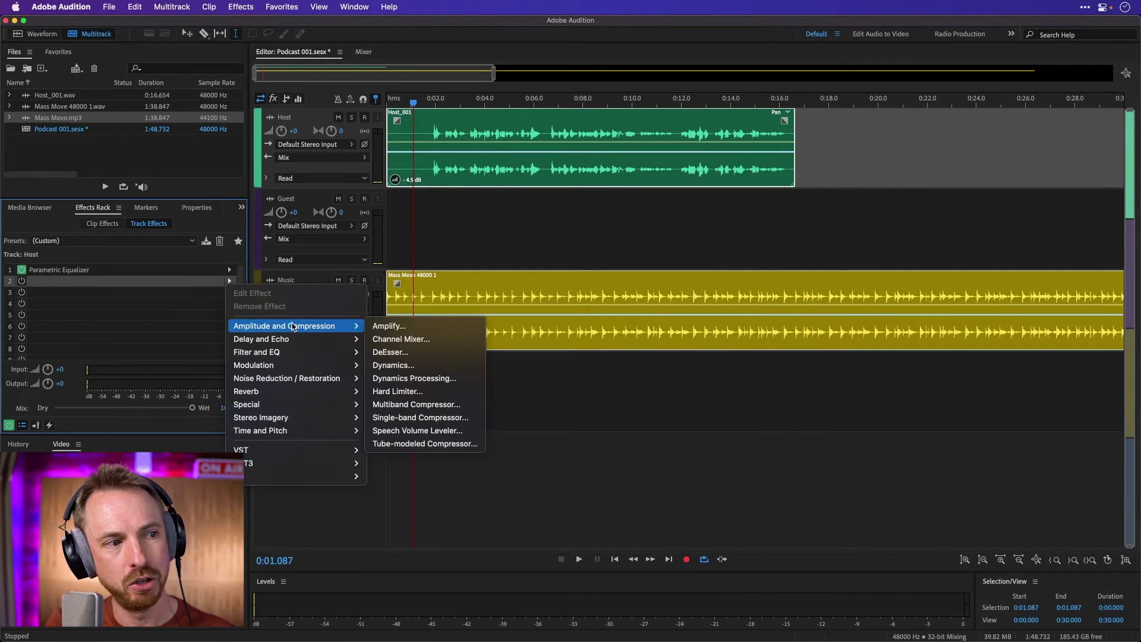
{"action": "left_click", "coordinate": [433, 365]}
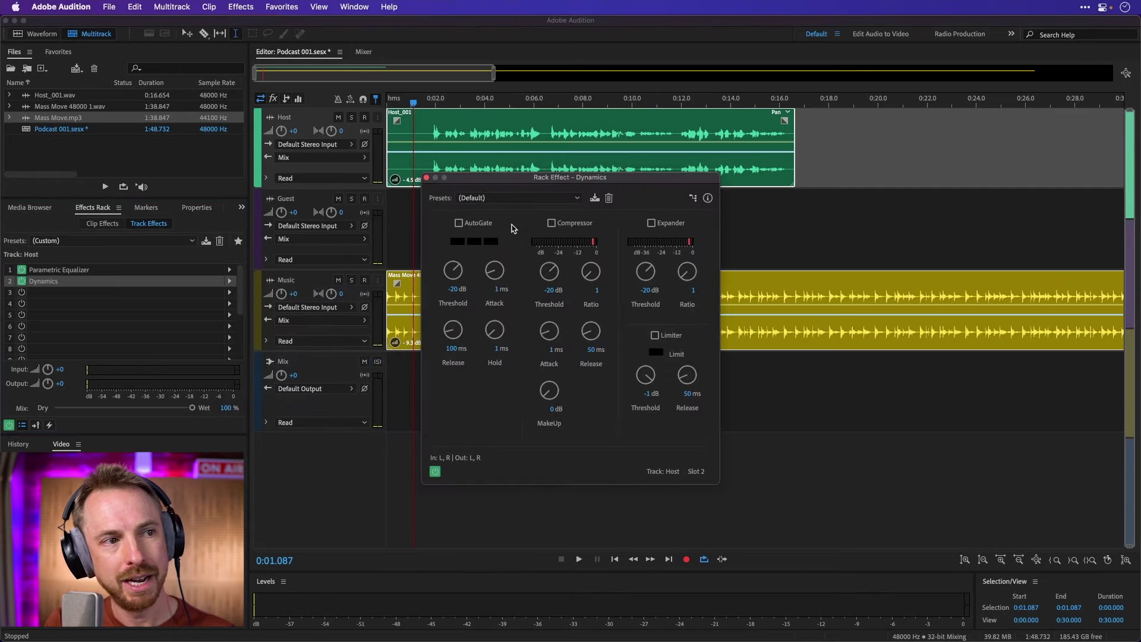
{"action": "left_click", "coordinate": [554, 225]}
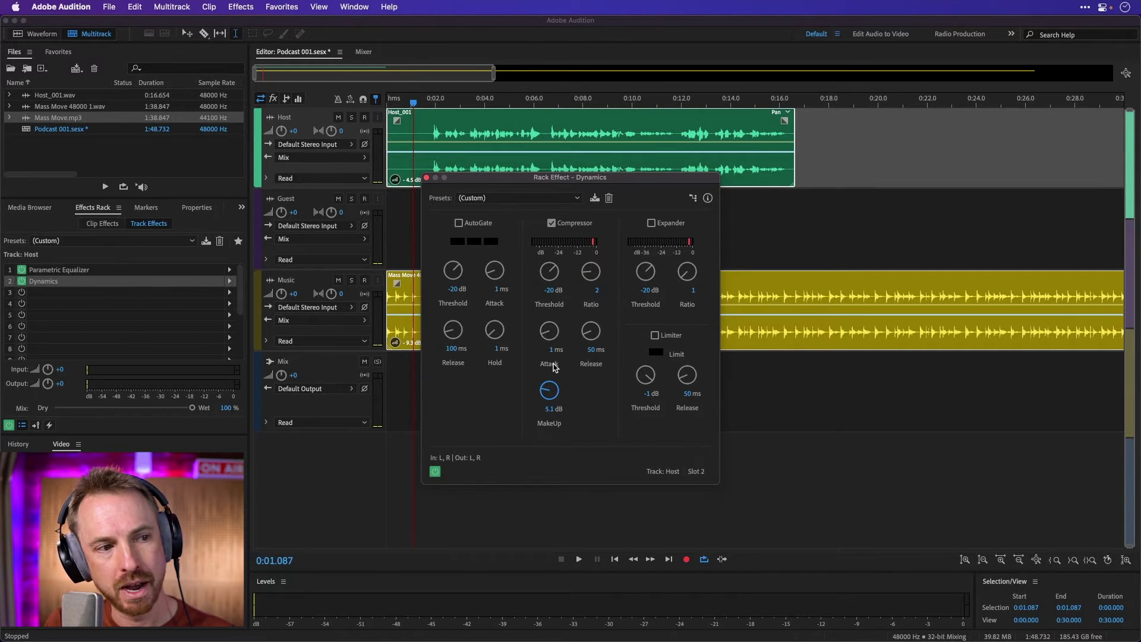
{"action": "key", "text": "space"}
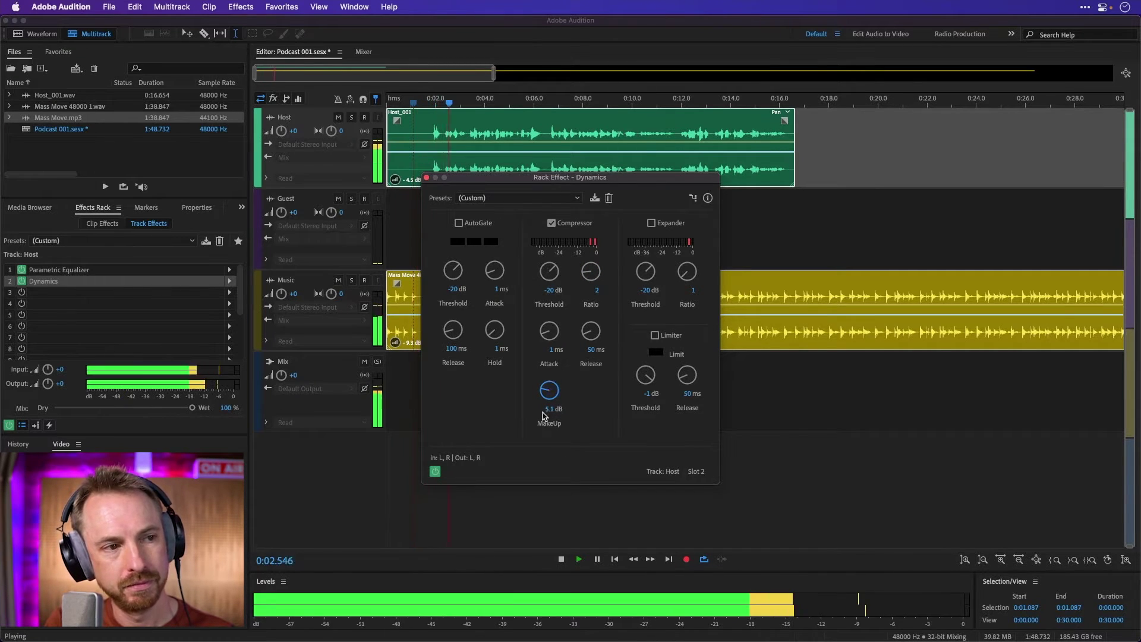
{"action": "scroll", "coordinate": [550, 389], "scroll_direction": "up", "scroll_amount": 3}
{"action": "key", "text": "space"}
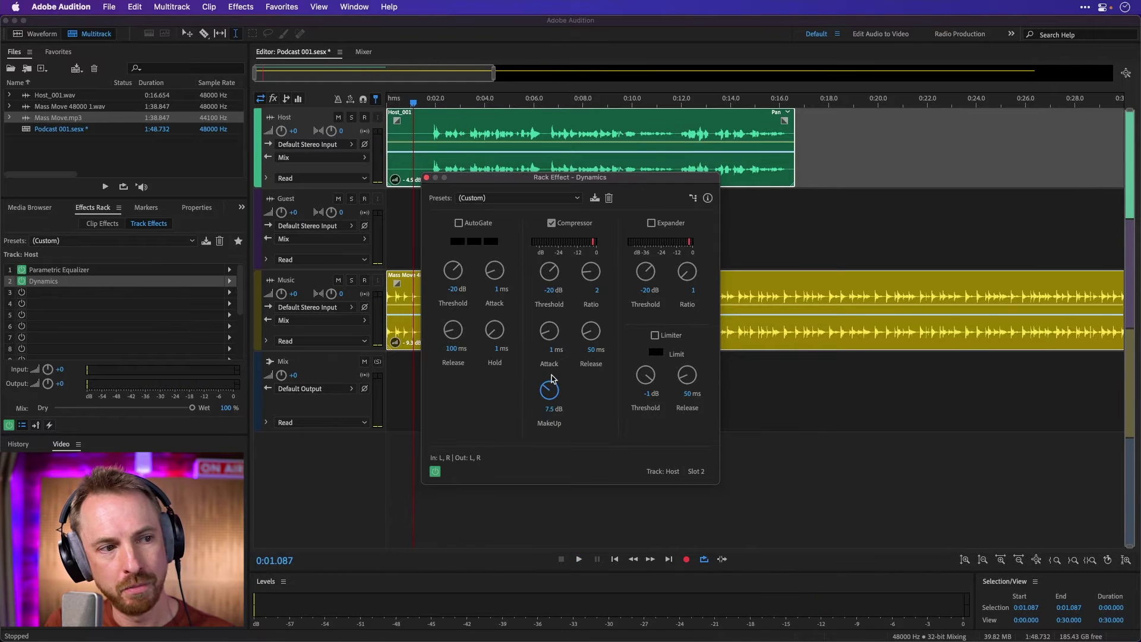
{"action": "key", "text": "space"}
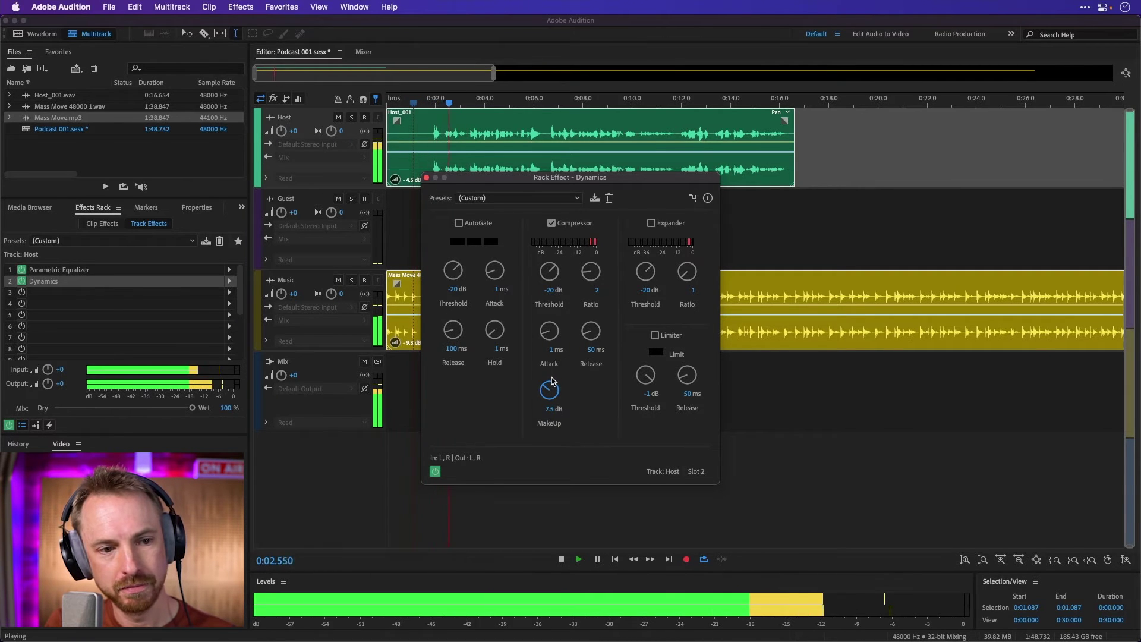
Trim Host_001's silent start and slide the clip to begin near 0:10, then preview the intro
{"action": "key", "text": "space"}
{"action": "left_click", "coordinate": [428, 178]}
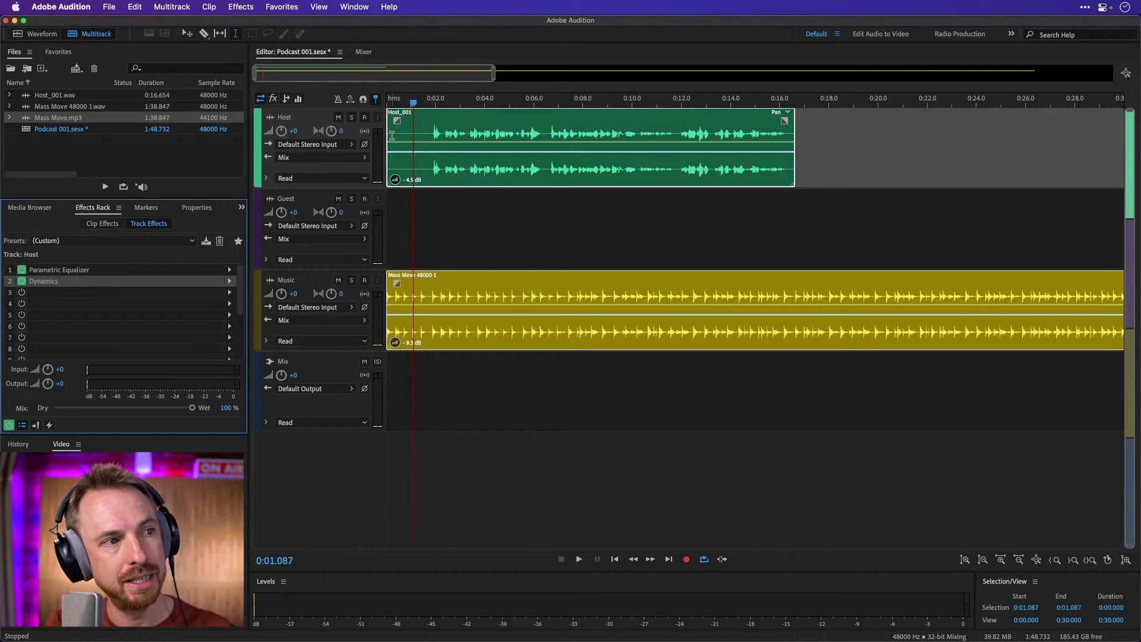
{"action": "mouse_move", "coordinate": [389, 136]}
{"action": "left_mouse_down"}
{"action": "mouse_move", "coordinate": [445, 134]}
{"action": "mouse_move", "coordinate": [387, 133]}
{"action": "left_mouse_up"}
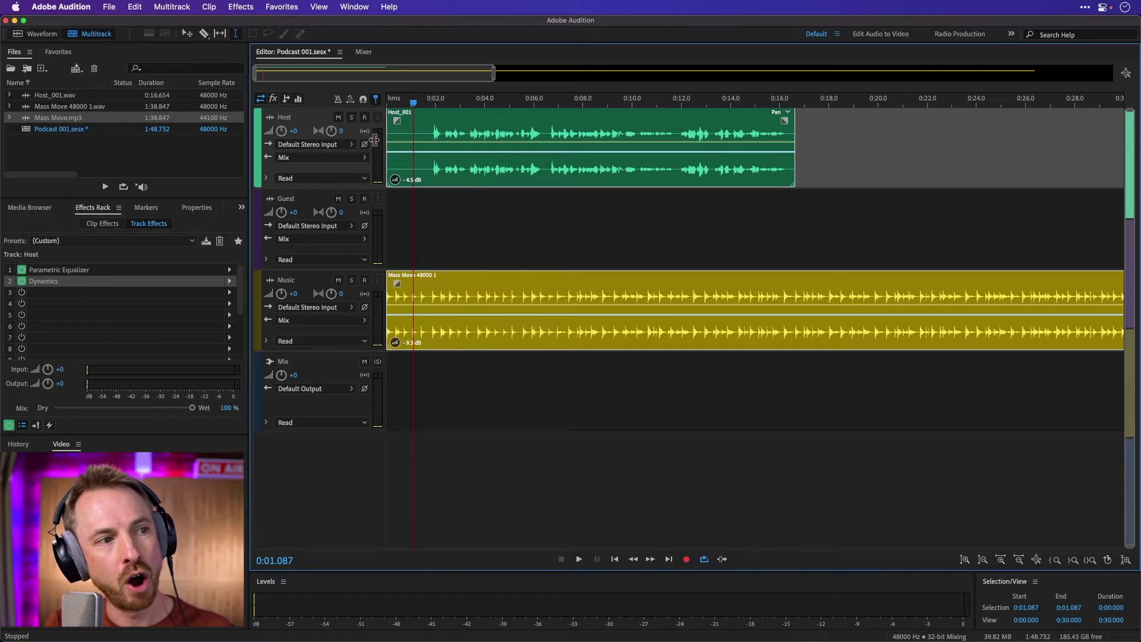
{"action": "left_click", "coordinate": [434, 231]}
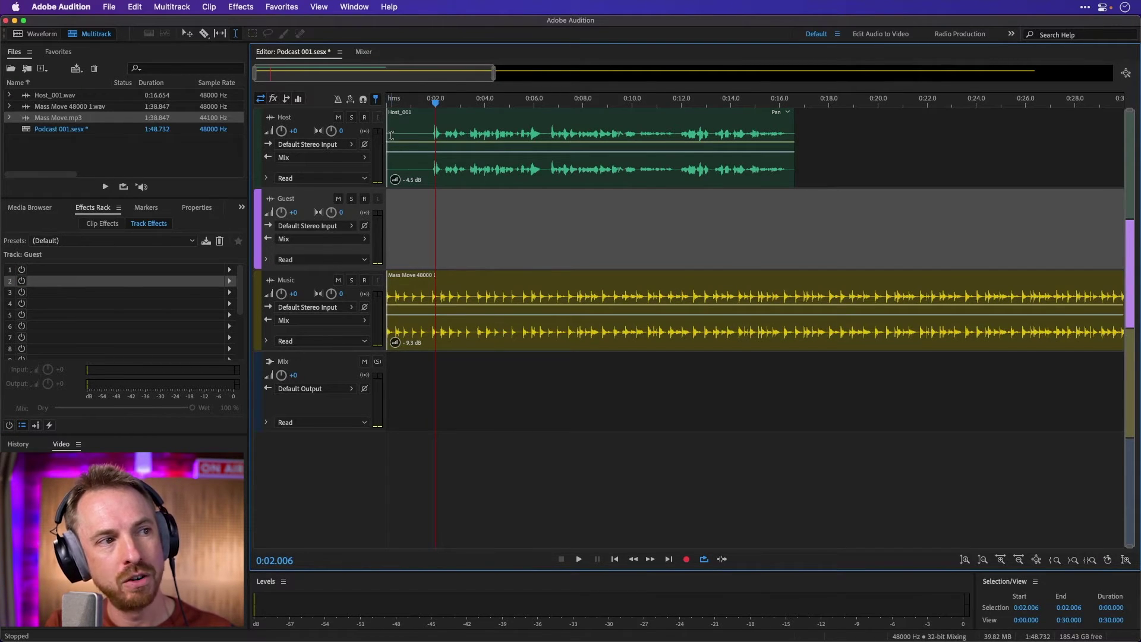
{"action": "left_click", "coordinate": [391, 134]}
{"action": "left_click_drag", "start_coordinate": [389, 134], "coordinate": [433, 135]}
{"action": "left_click_drag", "start_coordinate": [794, 135], "coordinate": [790, 135]}
{"action": "left_click_drag", "start_coordinate": [617, 121], "coordinate": [810, 116]}
{"action": "left_click", "coordinate": [550, 160]}
{"action": "key", "text": "space"}
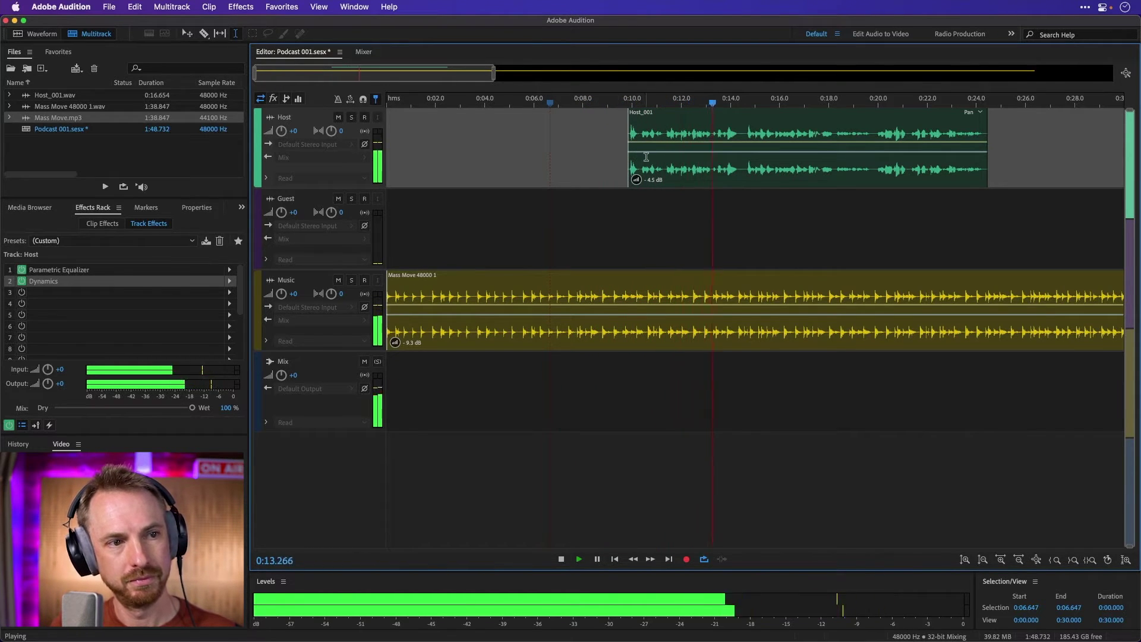
Cut the Mass Move music from 0:16 onward, removing the leftover clip after the gap
{"action": "key", "text": "space"}
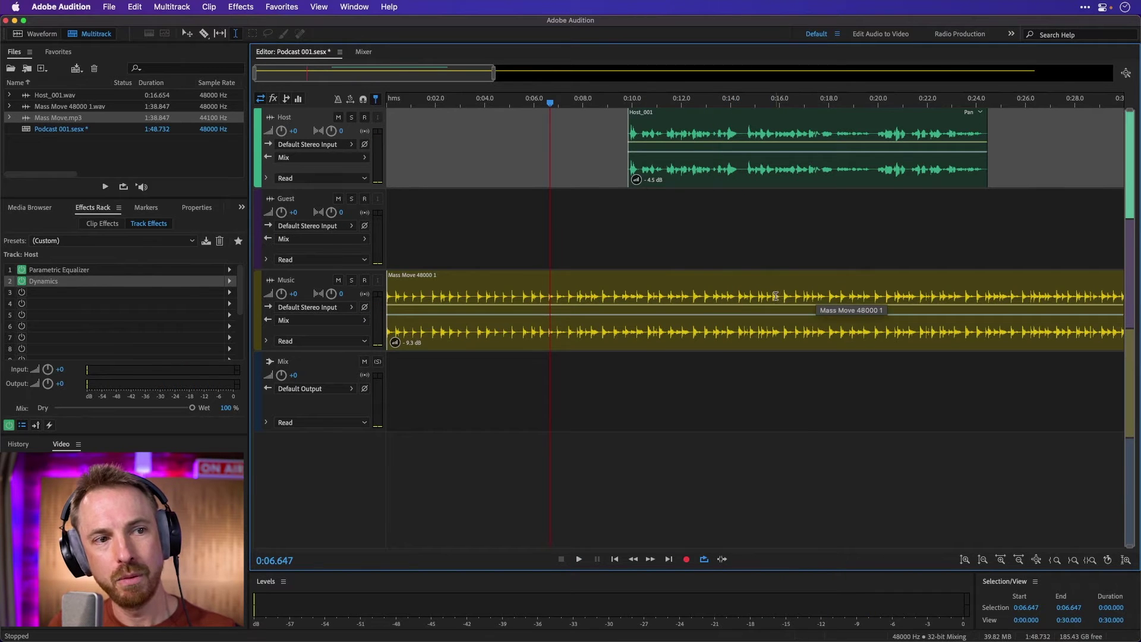
{"action": "left_click_drag", "start_coordinate": [784, 296], "coordinate": [942, 291]}
{"action": "key", "text": "Delete"}
{"action": "left_click", "coordinate": [970, 287]}
{"action": "key", "text": "Delete"}
{"action": "key", "text": "ctrl+z"}
{"action": "left_click", "coordinate": [969, 288]}
{"action": "left_click", "coordinate": [977, 291]}
{"action": "key", "text": "Delete"}
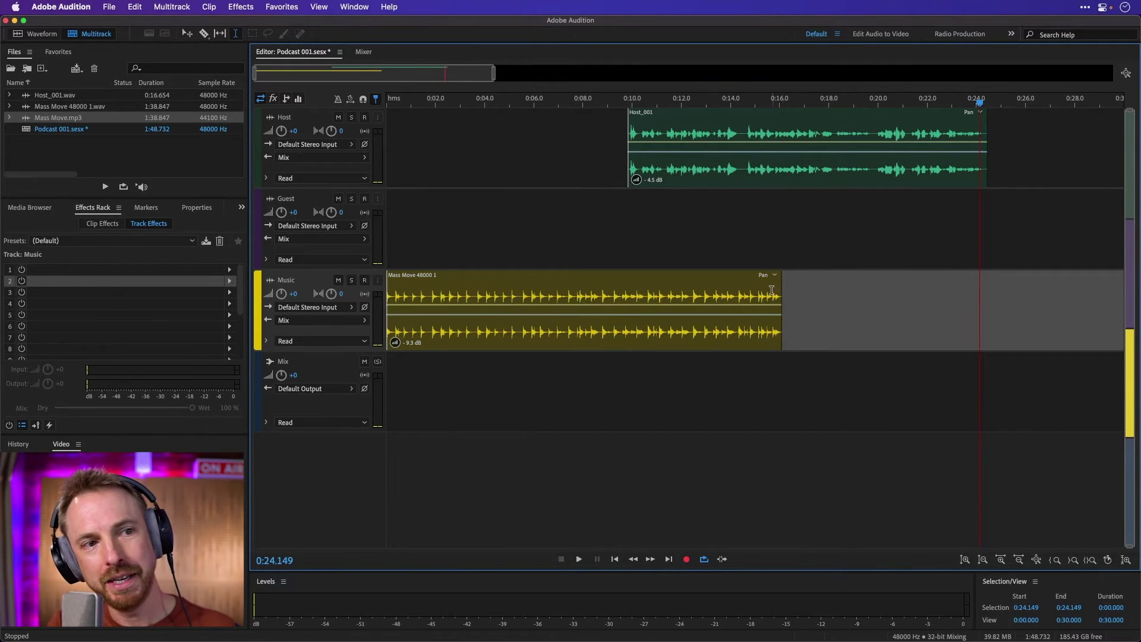
Fade the remaining music out over its last seconds and listen to it under the host
{"action": "left_click", "coordinate": [763, 290]}
{"action": "left_click_drag", "start_coordinate": [770, 284], "coordinate": [653, 321]}
{"action": "left_click", "coordinate": [619, 241]}
{"action": "key", "text": "space"}
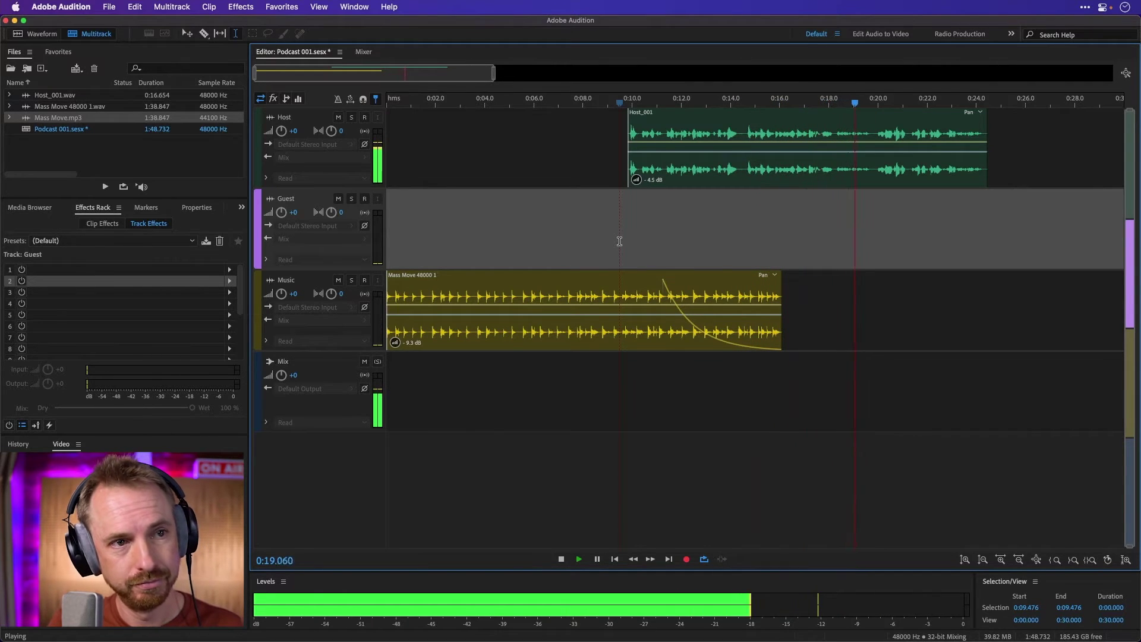
{"action": "key", "text": "space"}
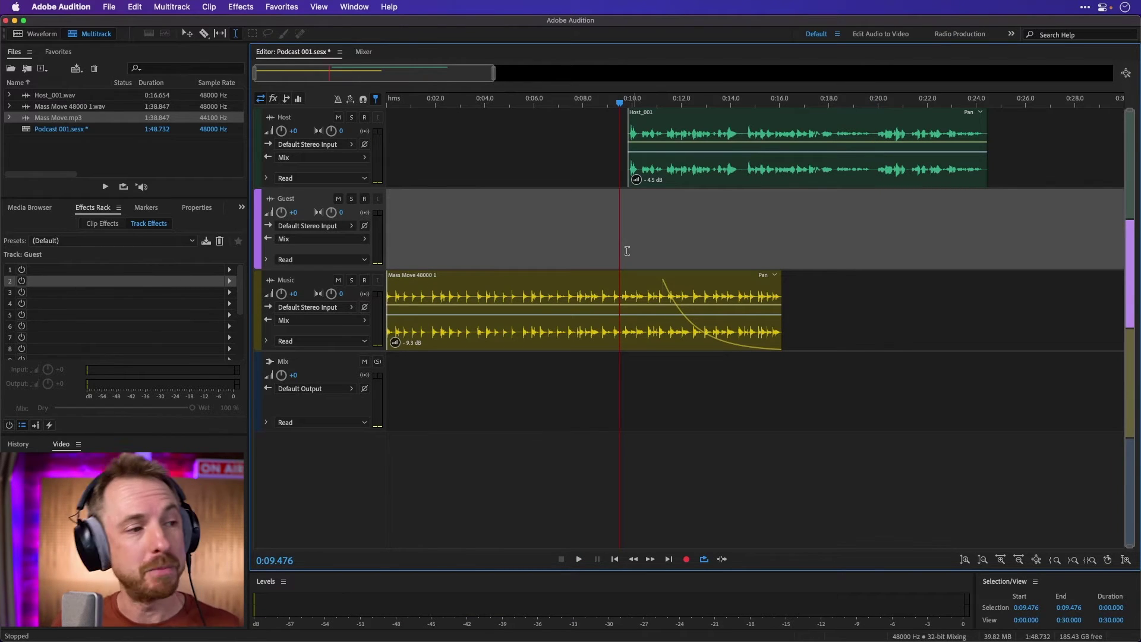
Add a Mastering effect to the Mix track with the Subtle Clarity preset and preview it
{"action": "left_click", "coordinate": [491, 380]}
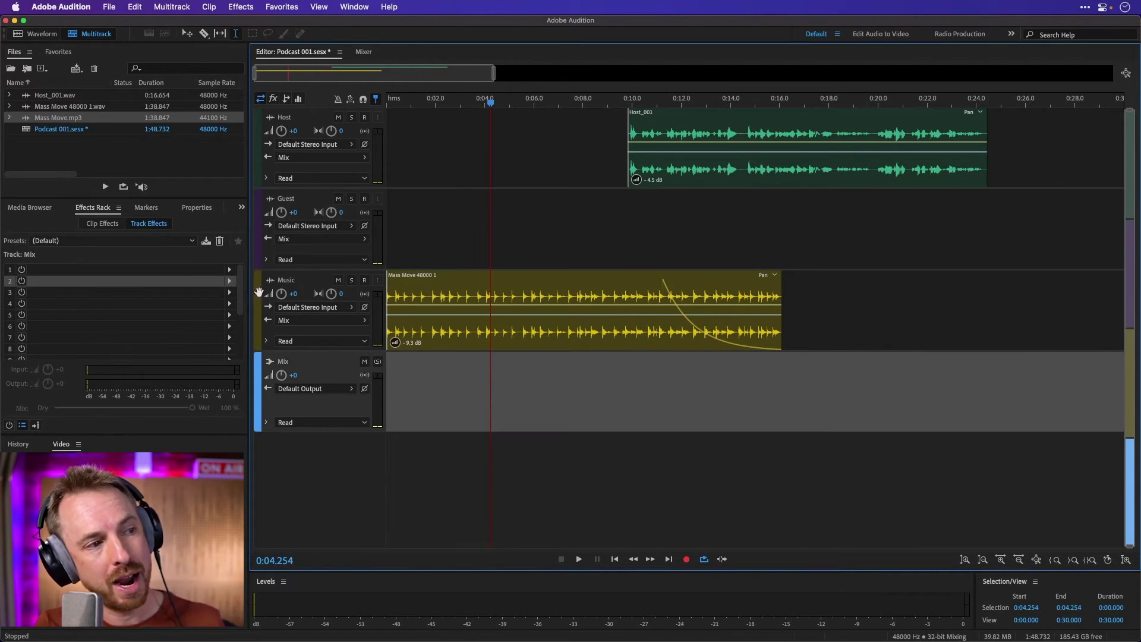
{"action": "left_click", "coordinate": [229, 271]}
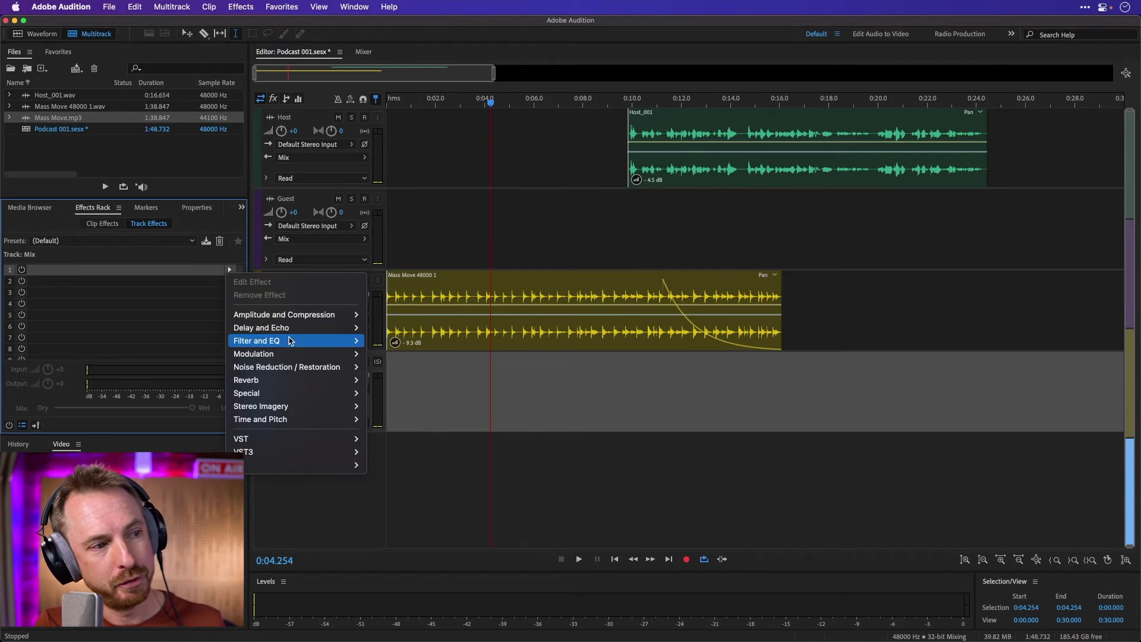
{"action": "mouse_move", "coordinate": [328, 397]}
{"action": "left_click", "coordinate": [404, 419]}
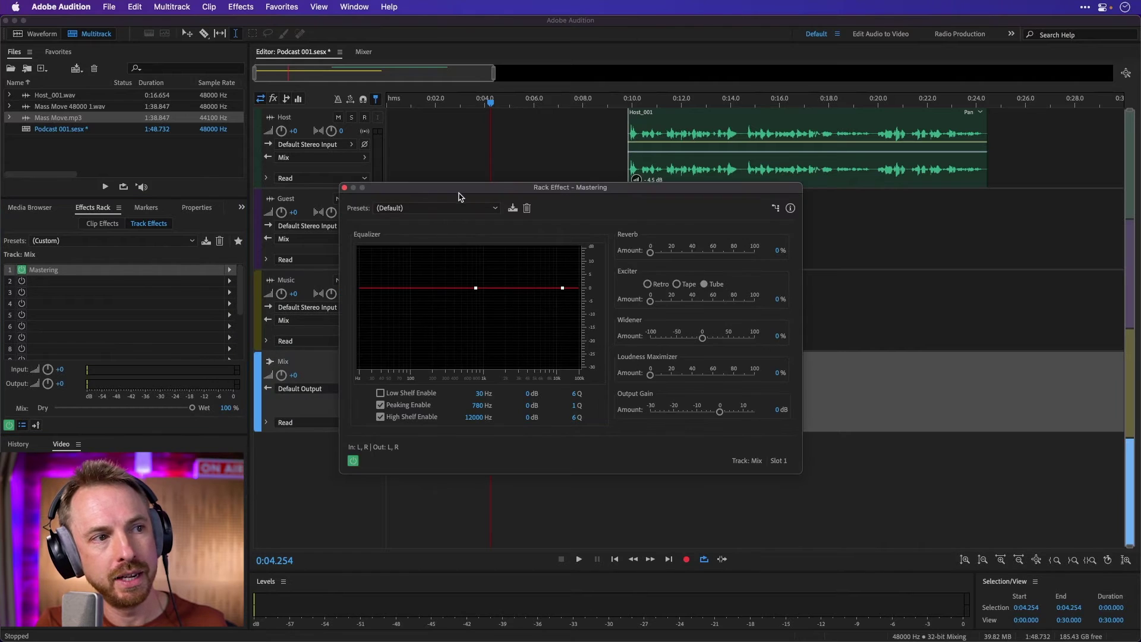
{"action": "left_click", "coordinate": [458, 207]}
{"action": "left_click", "coordinate": [440, 339]}
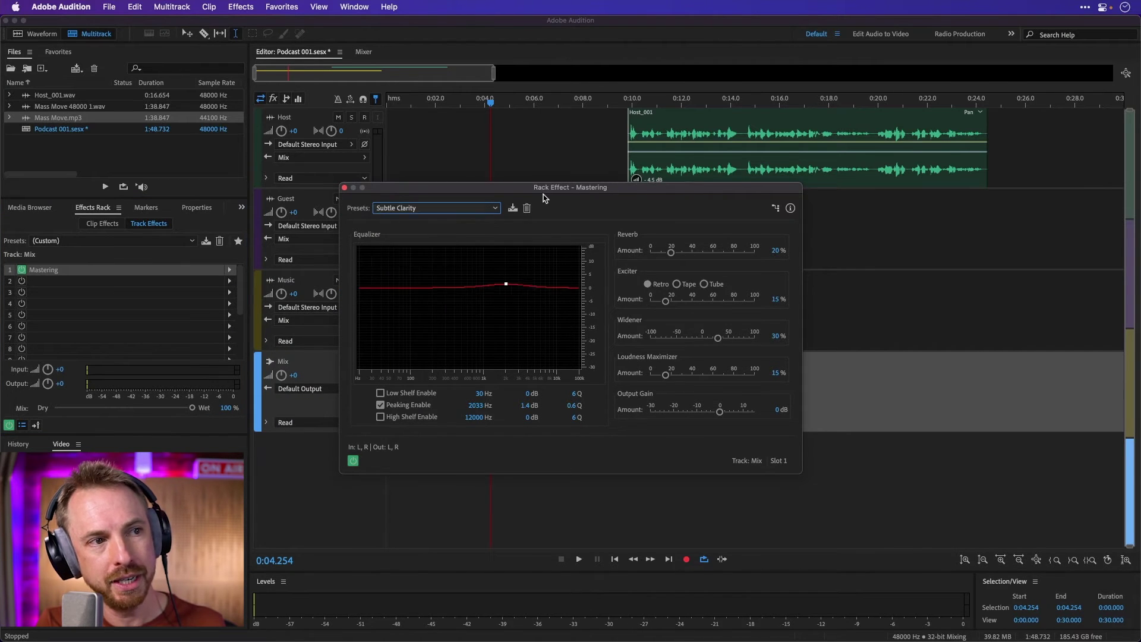
{"action": "key", "text": "space"}
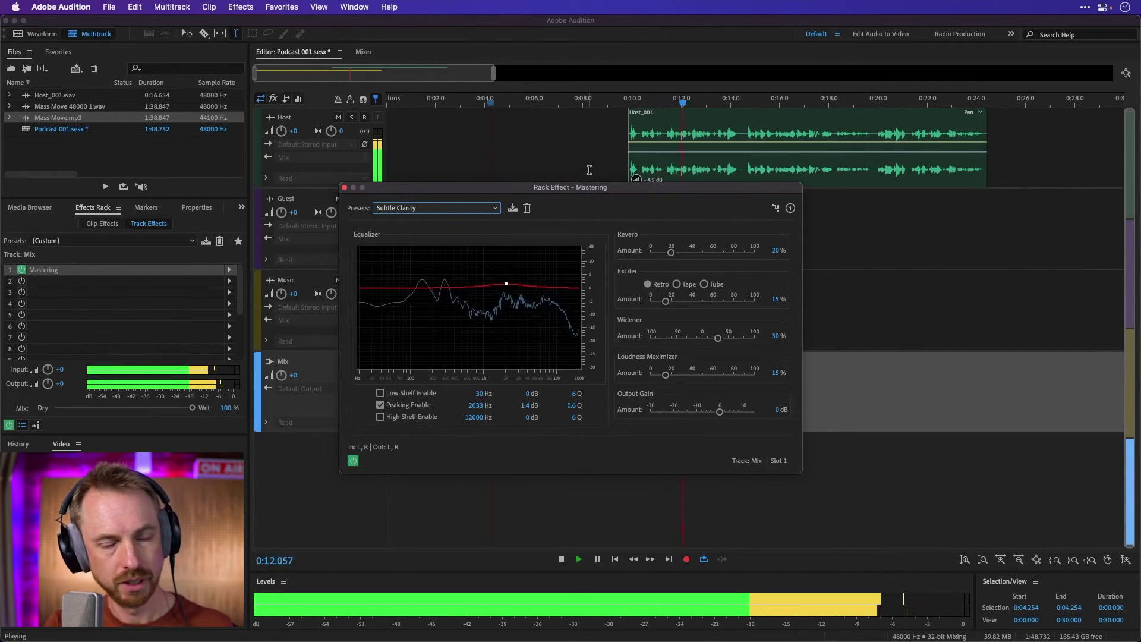
{"action": "key", "text": "space"}
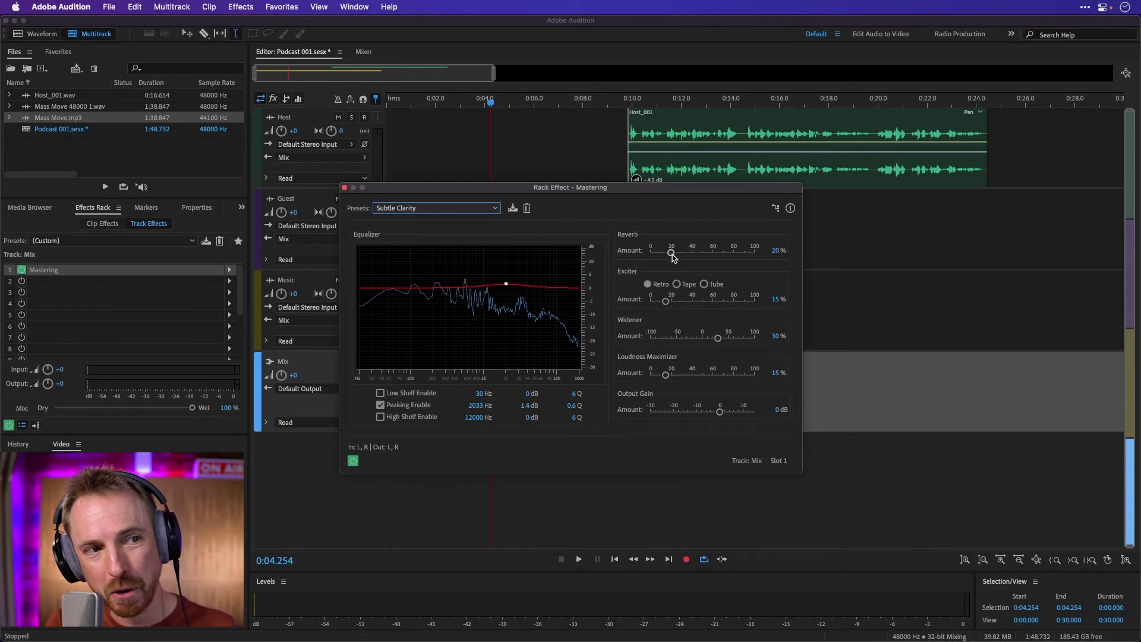
Turn the mastering reverb down to 0% and check the mix from about 9.5 seconds
{"action": "left_click_drag", "start_coordinate": [672, 255], "coordinate": [635, 255]}
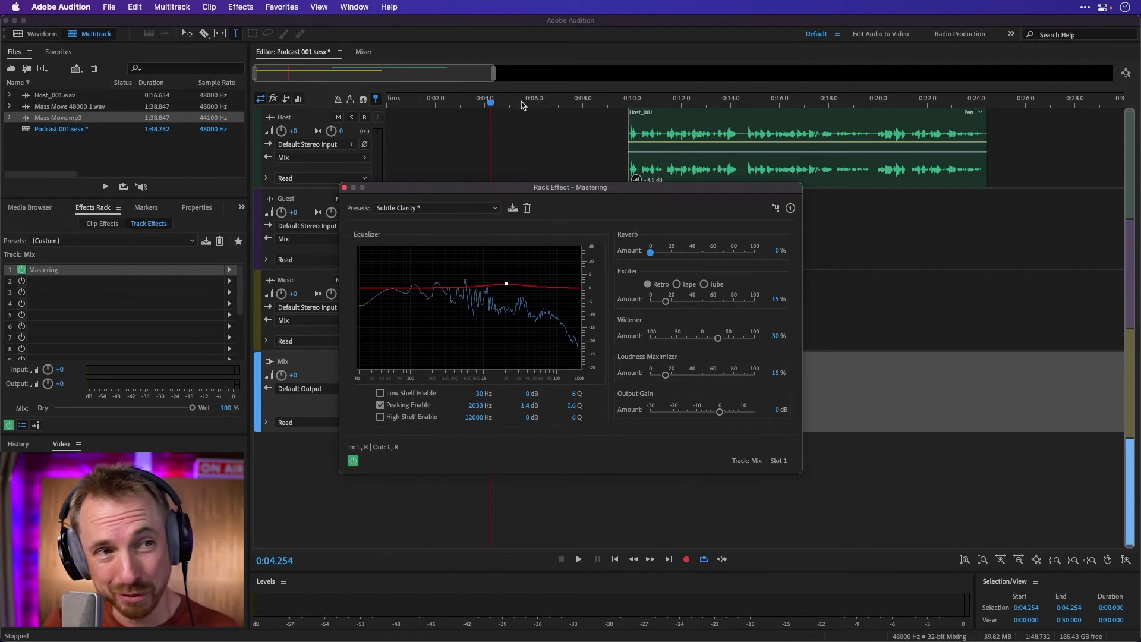
{"action": "left_click", "coordinate": [621, 141]}
{"action": "key", "text": "space"}
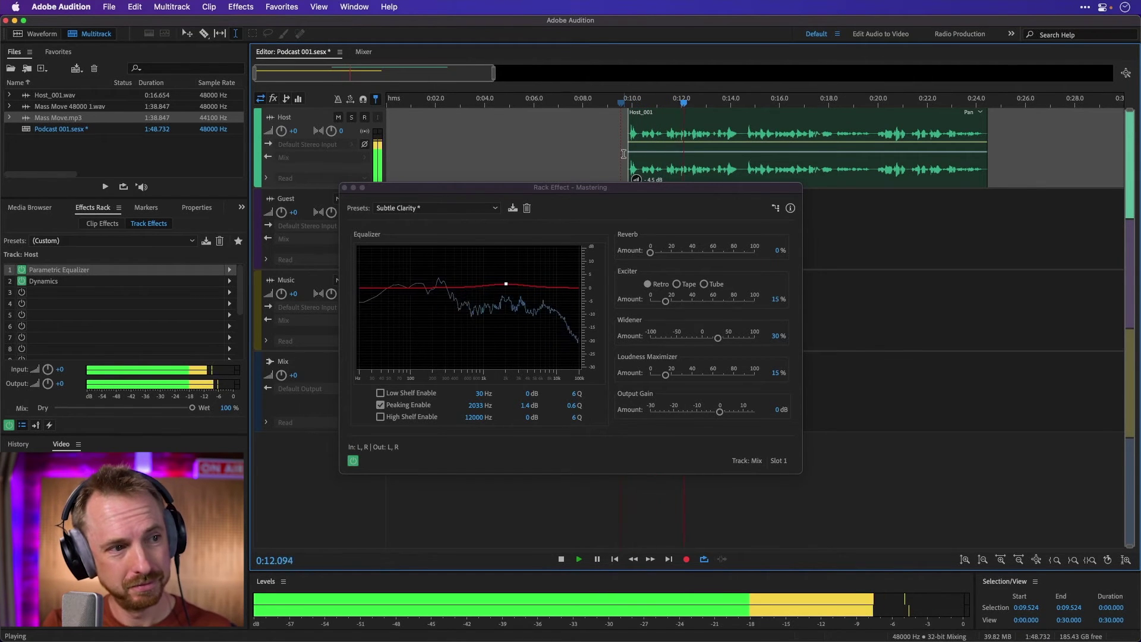
{"action": "key", "text": "space"}
{"action": "left_click", "coordinate": [353, 187]}
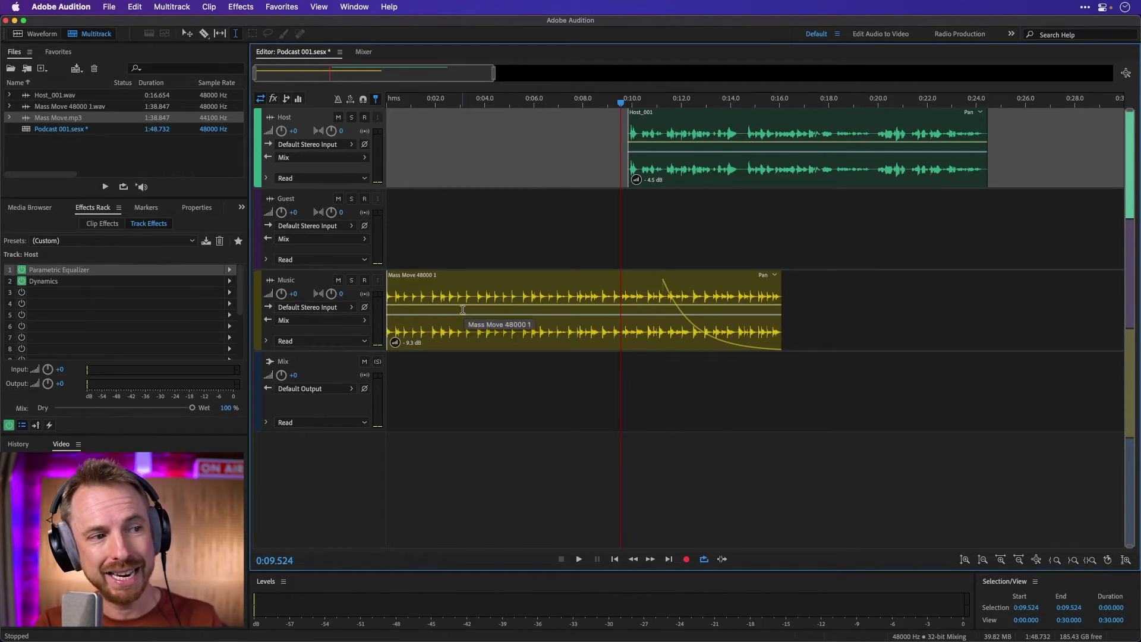
In the Mixer, copy the Host channel's Parametric Equalizer and Dynamics into the Guest channel's effects
{"action": "left_click", "coordinate": [408, 153]}
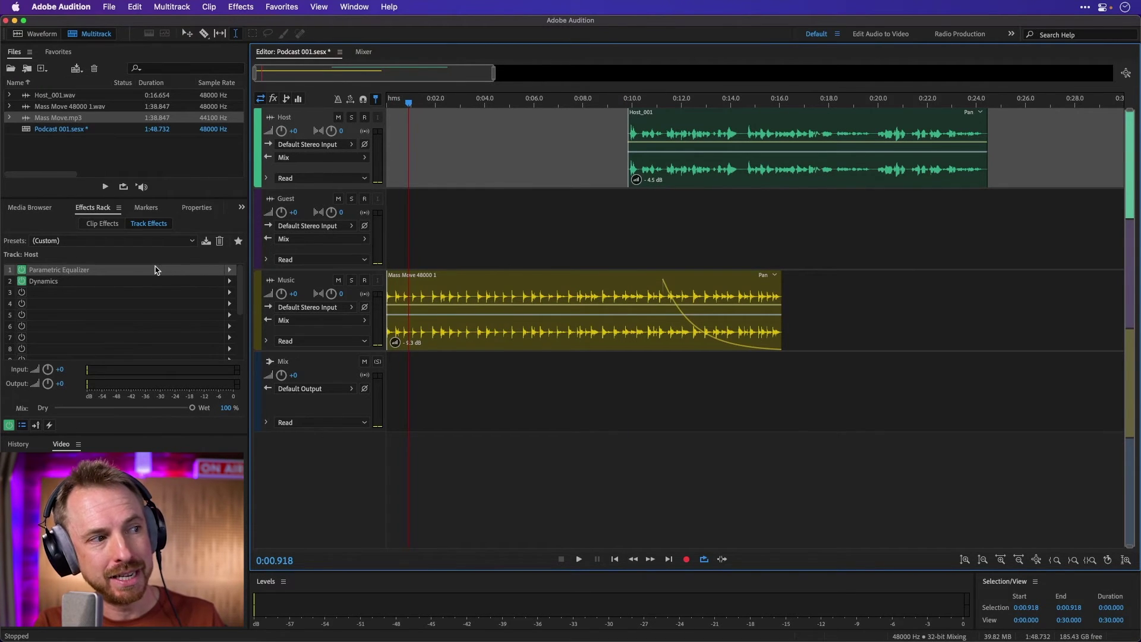
{"action": "left_click", "coordinate": [388, 220]}
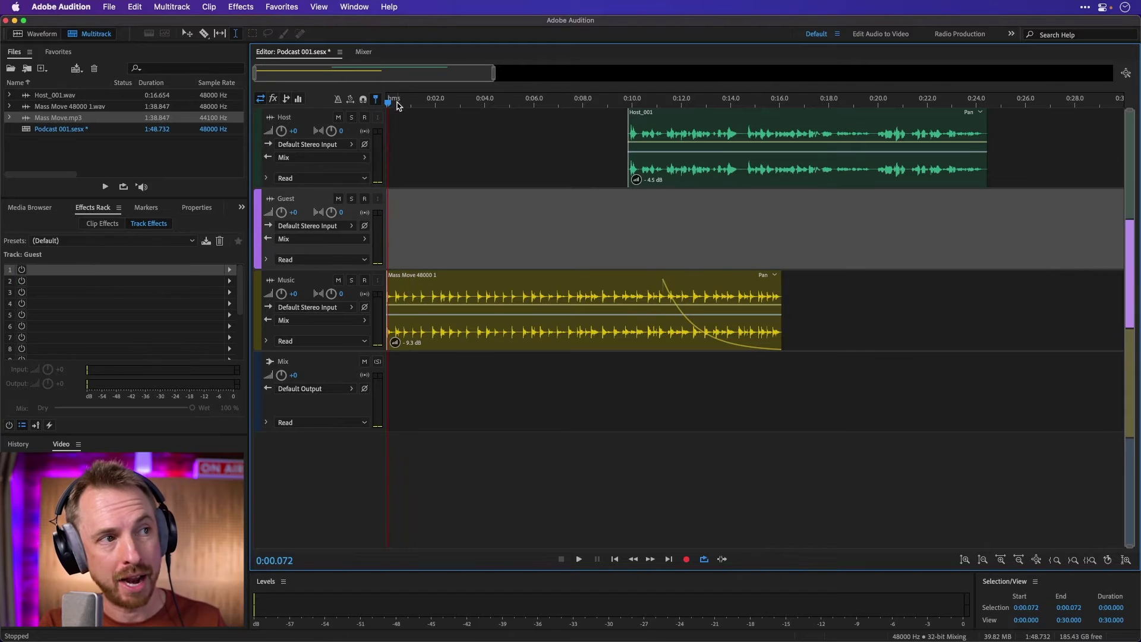
{"action": "left_click", "coordinate": [364, 53]}
{"action": "left_click_drag", "start_coordinate": [309, 133], "coordinate": [336, 143]}
{"action": "left_click", "coordinate": [321, 141]}
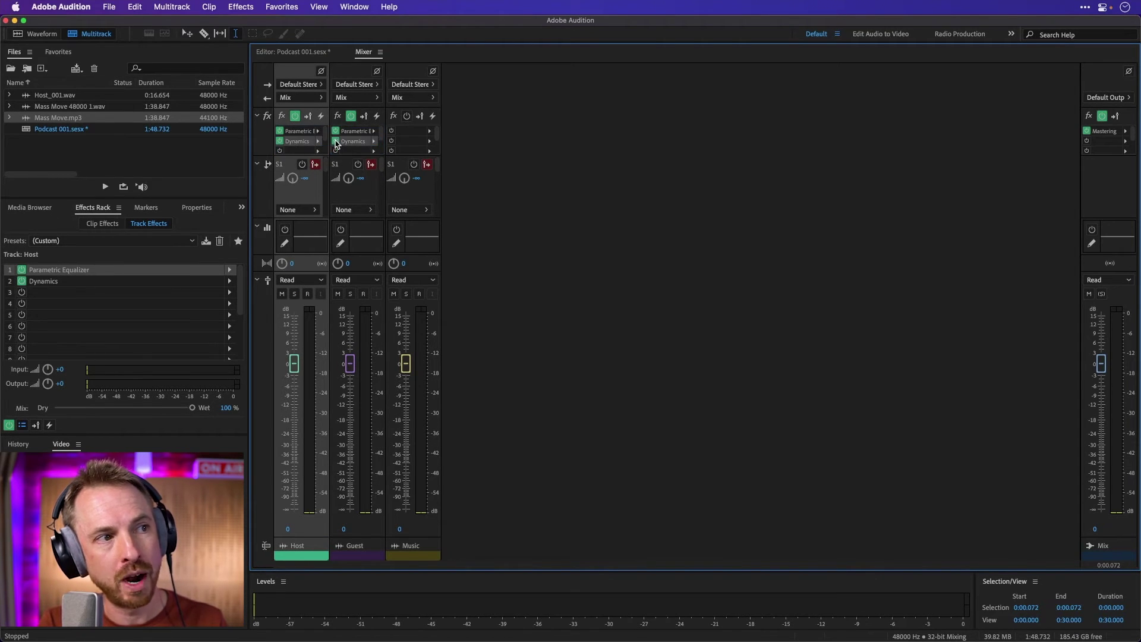
Back in the Editor, compare the Host and Guest tracks to confirm their effects match
{"action": "left_click", "coordinate": [285, 52]}
{"action": "left_click", "coordinate": [457, 236]}
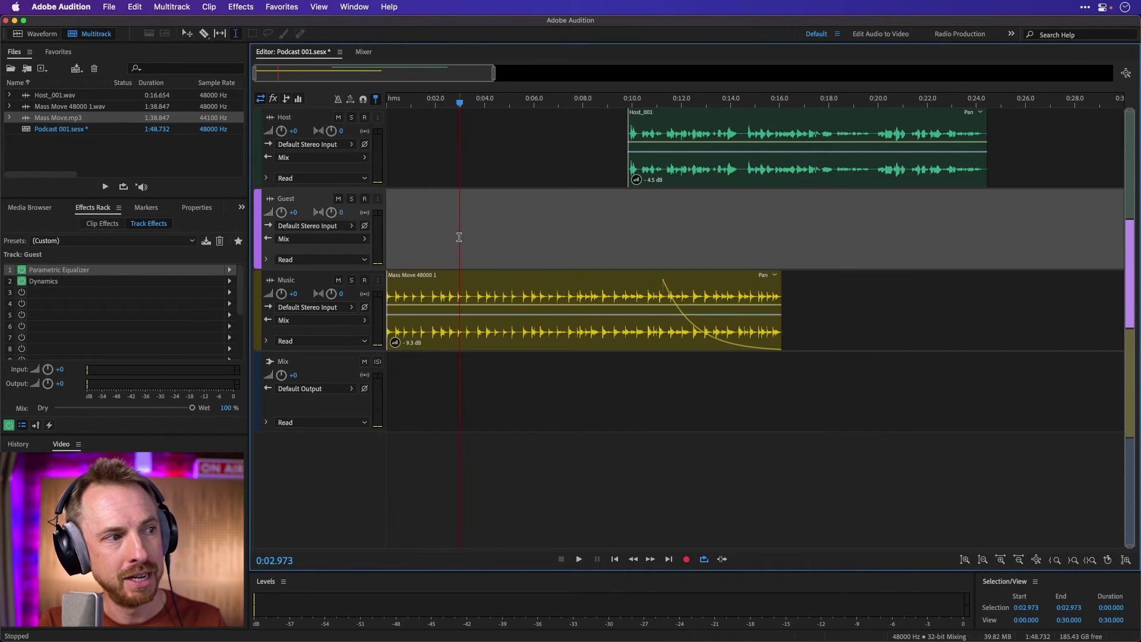
{"action": "left_click", "coordinate": [410, 167]}
{"action": "left_click", "coordinate": [407, 221]}
{"action": "left_click", "coordinate": [459, 143]}
{"action": "left_click", "coordinate": [466, 215]}
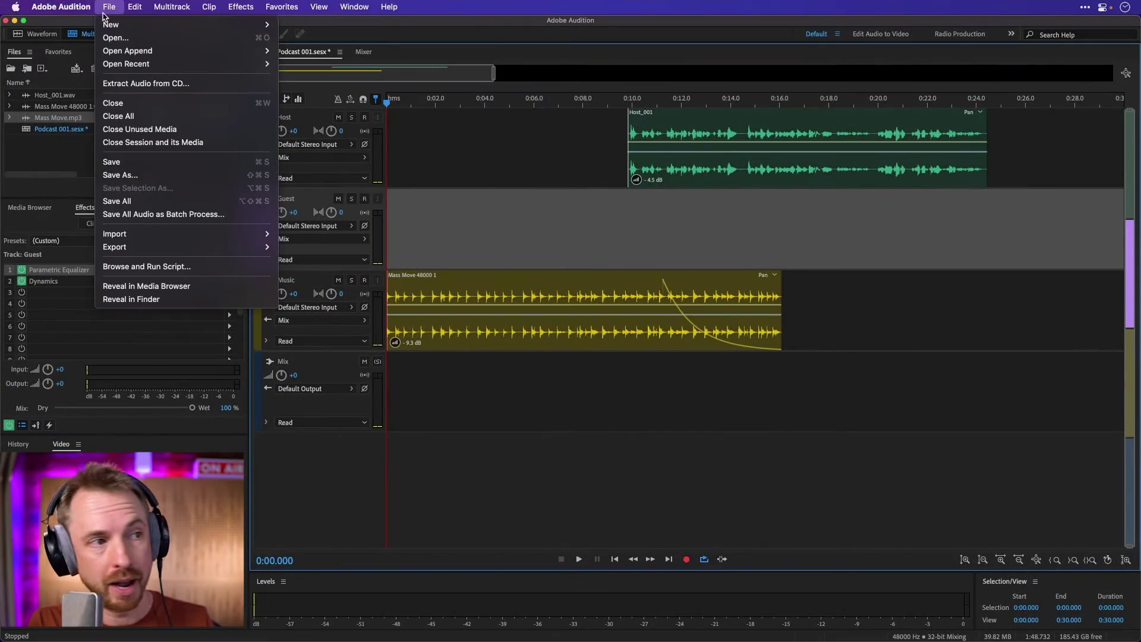
Export the current podcast session as a reusable session template
{"action": "mouse_move", "coordinate": [104, 27]}
{"action": "mouse_move", "coordinate": [186, 246]}
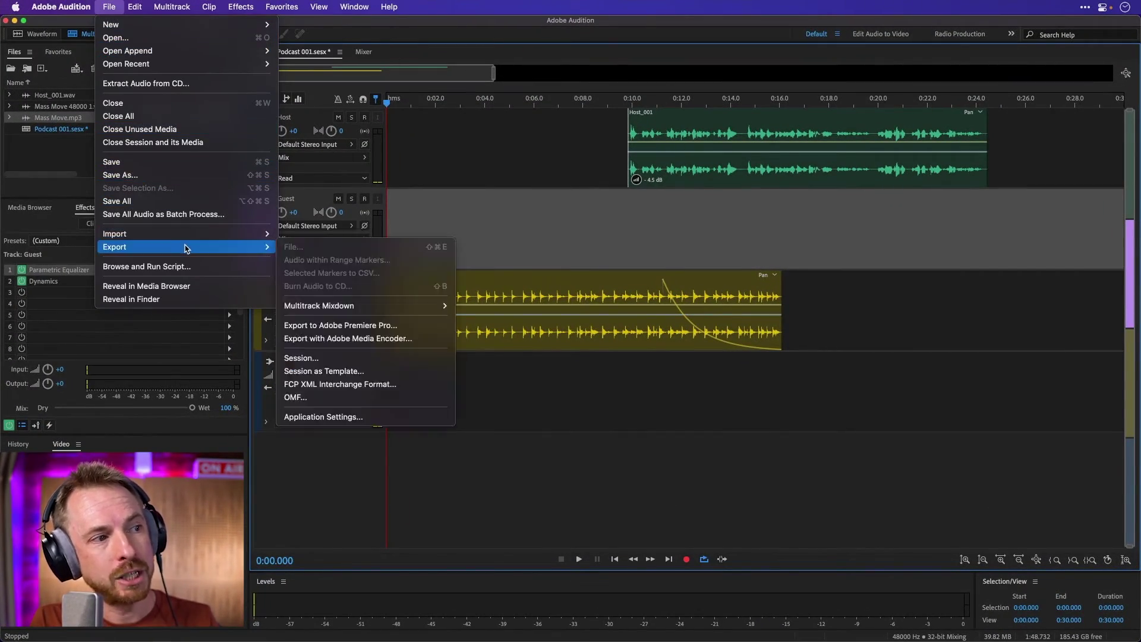
{"action": "left_click", "coordinate": [356, 371]}
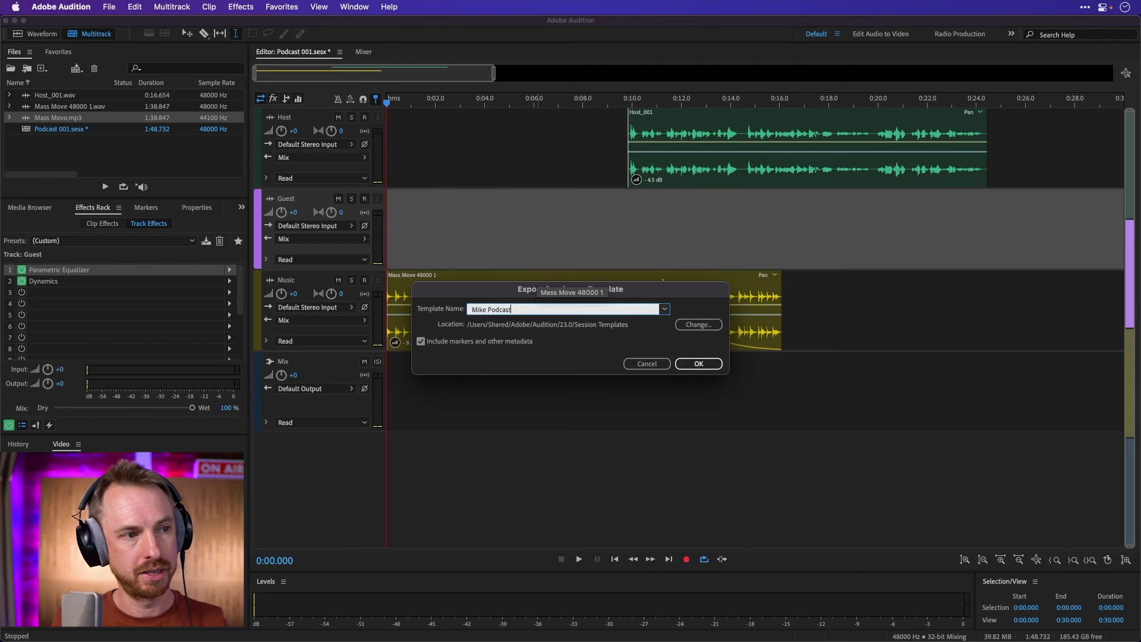
{"action": "left_click", "coordinate": [699, 363]}
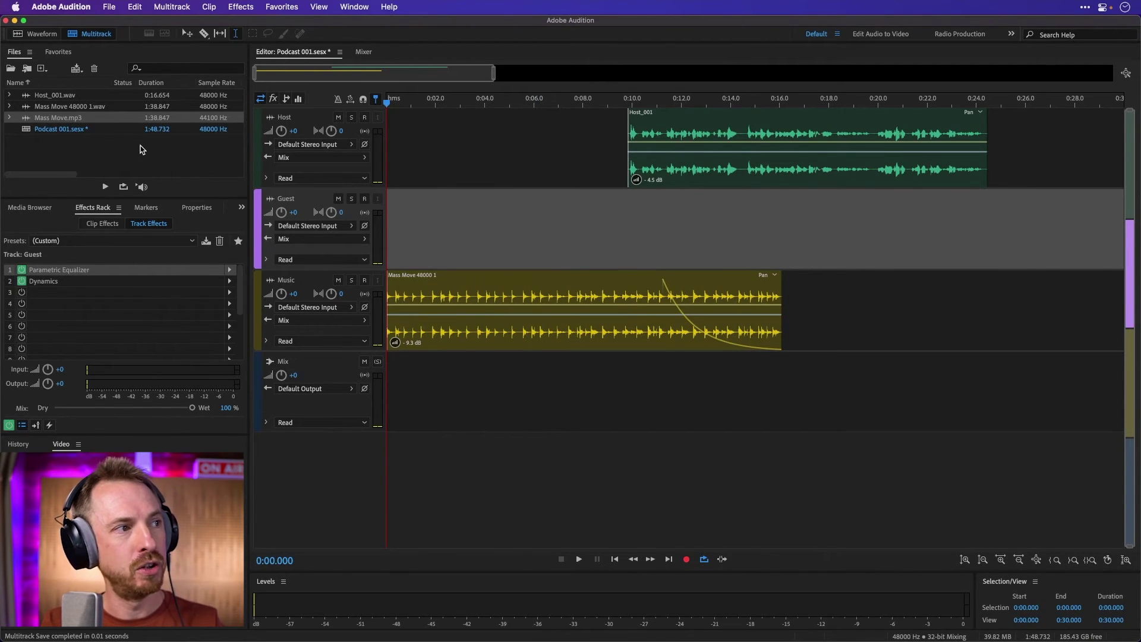
Close all open files, discarding unsaved changes to Podcast 001
{"action": "left_click", "coordinate": [75, 95], "text": "shift"}
{"action": "key", "text": "Delete"}
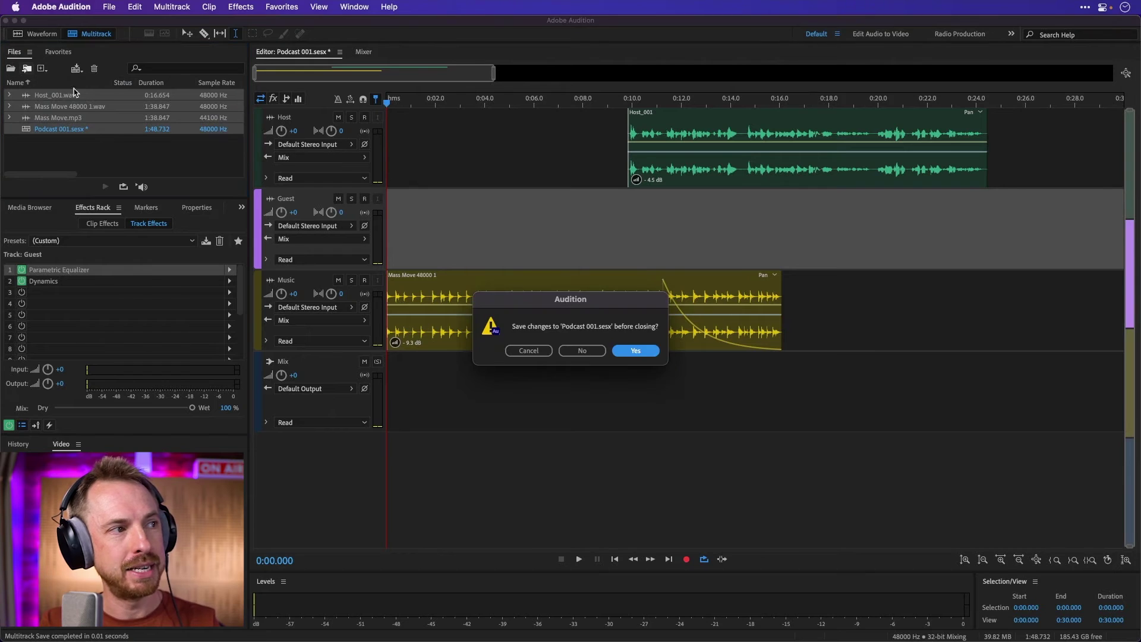
{"action": "left_click", "coordinate": [567, 351]}
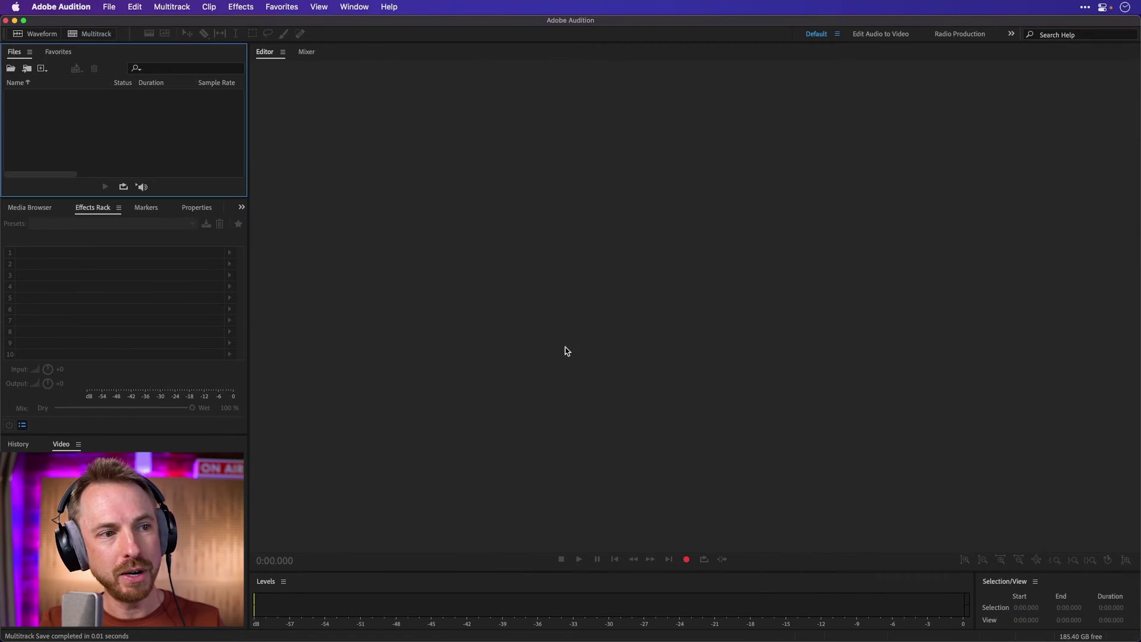
Create a new multitrack session named Podcast 002 from the newly saved podcast template
{"action": "left_click", "coordinate": [106, 36]}
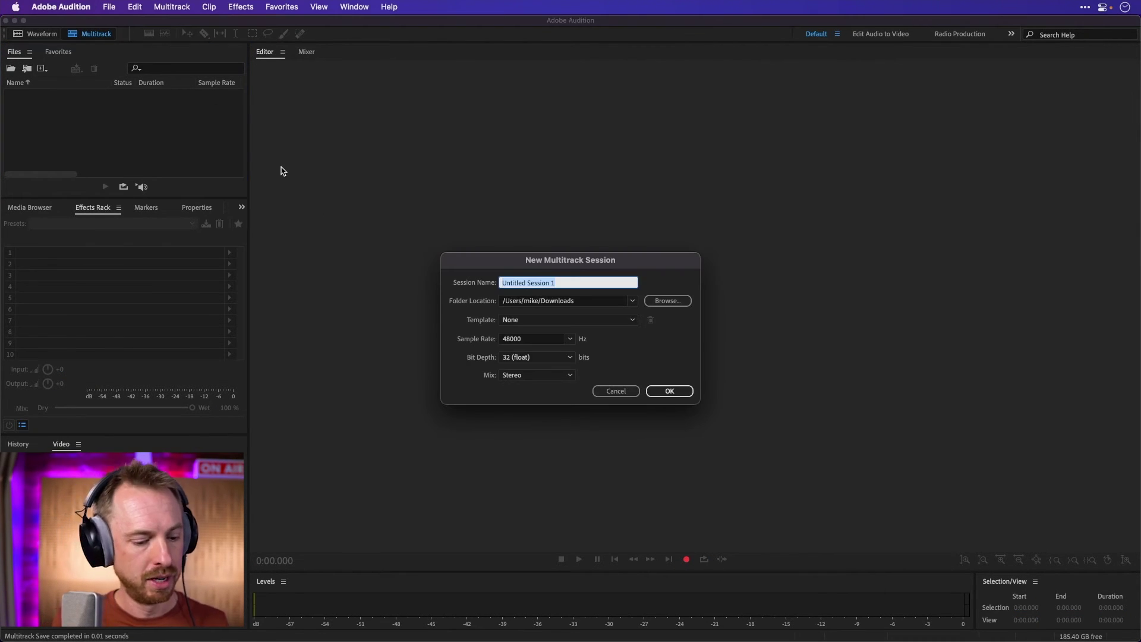
{"action": "type", "text": "Podcast 002"}
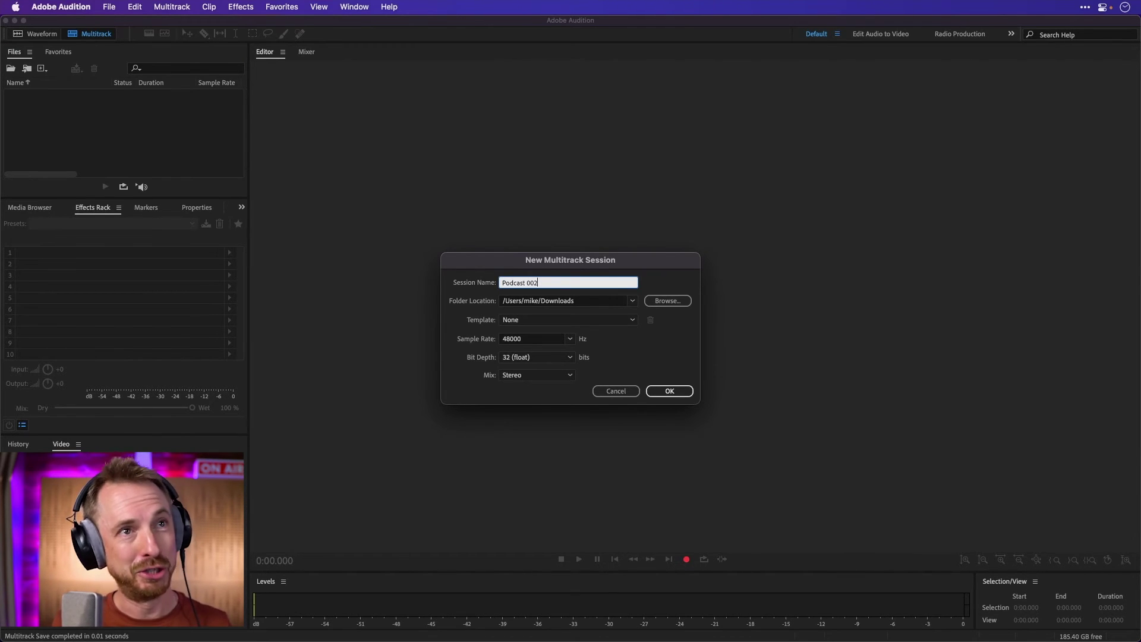
{"action": "left_click", "coordinate": [505, 319]}
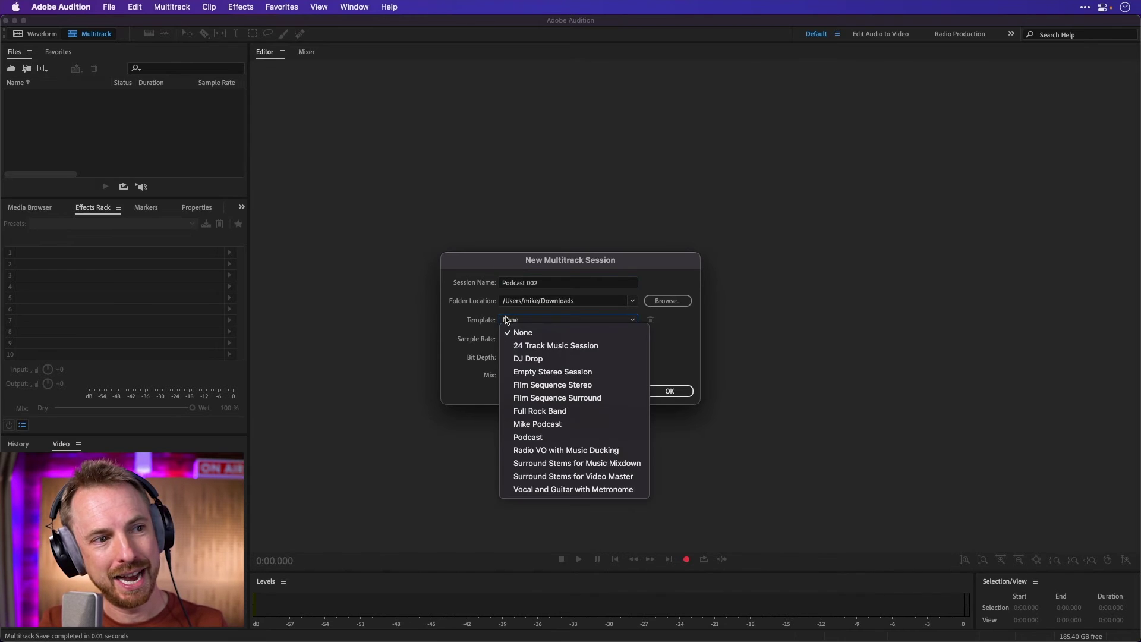
{"action": "left_click", "coordinate": [566, 424]}
{"action": "left_click", "coordinate": [677, 392]}
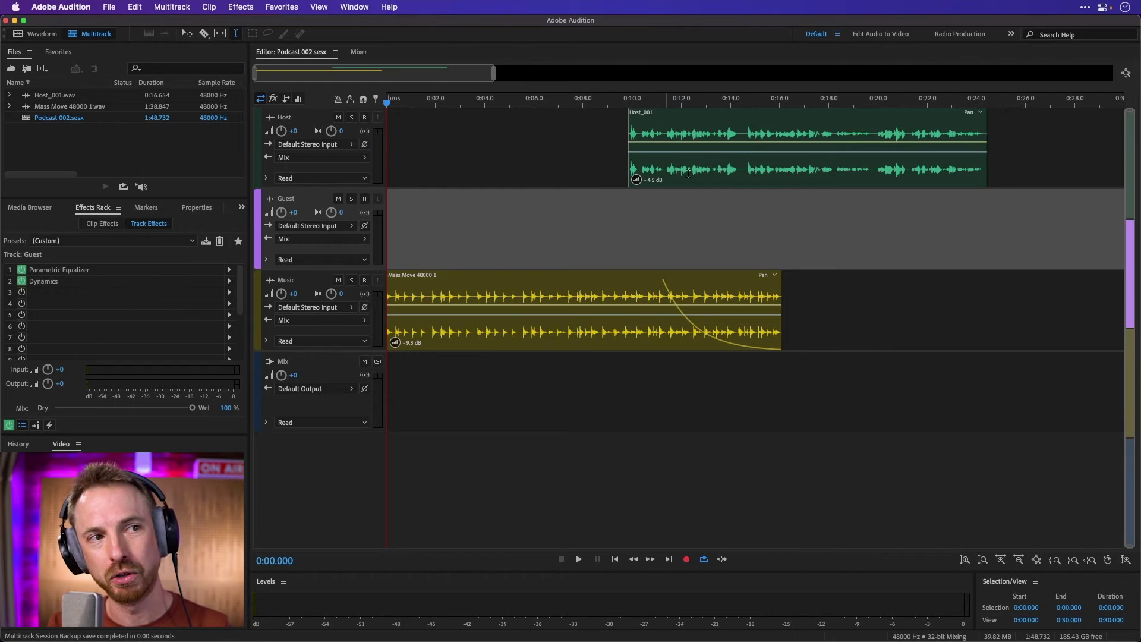
Replace the old Host clip with a new Host take recorded from 0:08.847, then disarm the track
{"action": "left_click", "coordinate": [655, 170]}
{"action": "key", "text": "Delete"}
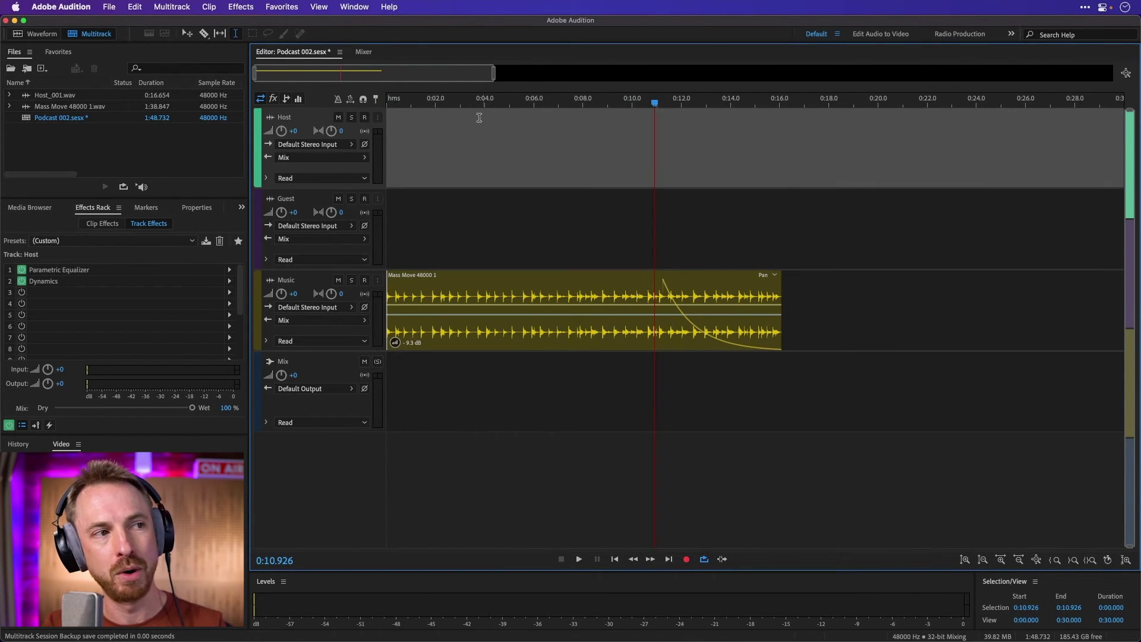
{"action": "left_click", "coordinate": [365, 117]}
{"action": "left_click", "coordinate": [603, 142]}
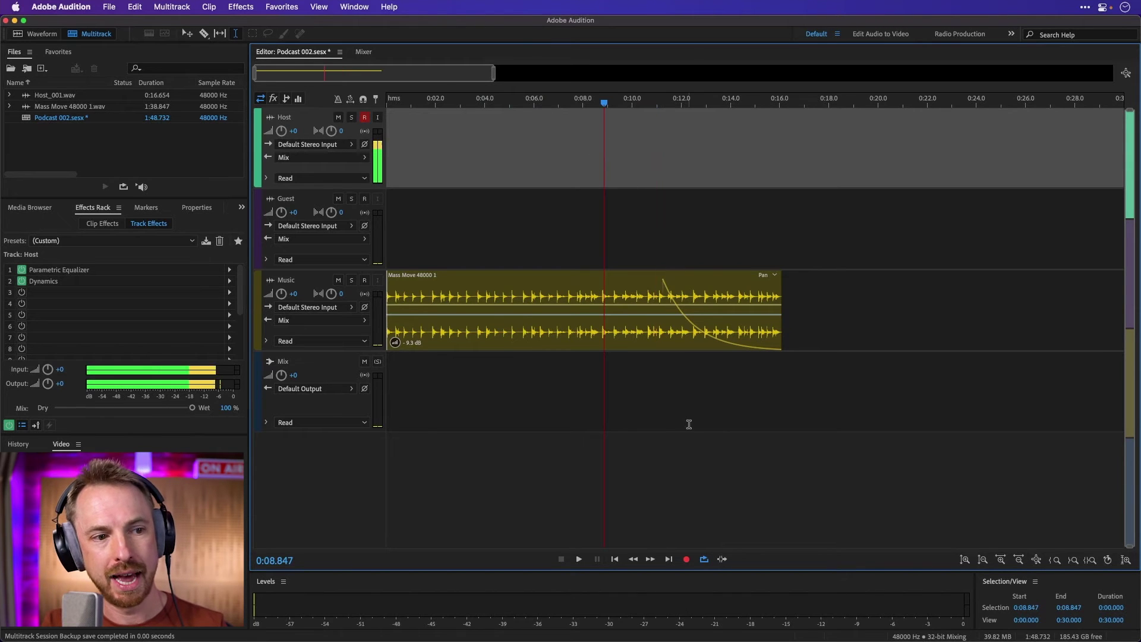
{"action": "left_click", "coordinate": [688, 559]}
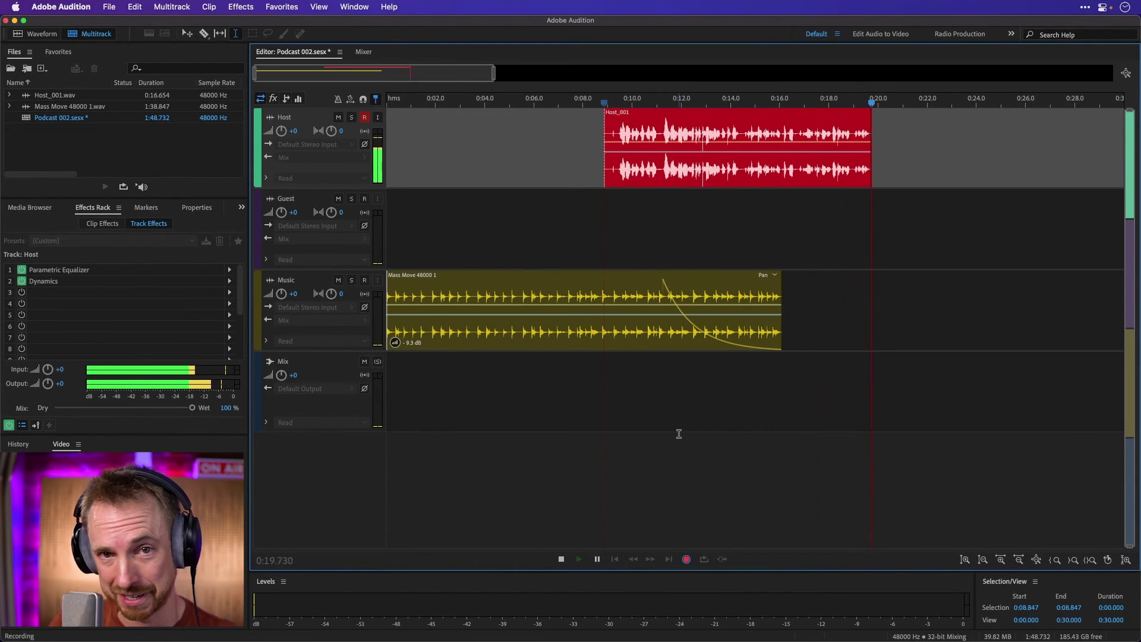
{"action": "key", "text": "space"}
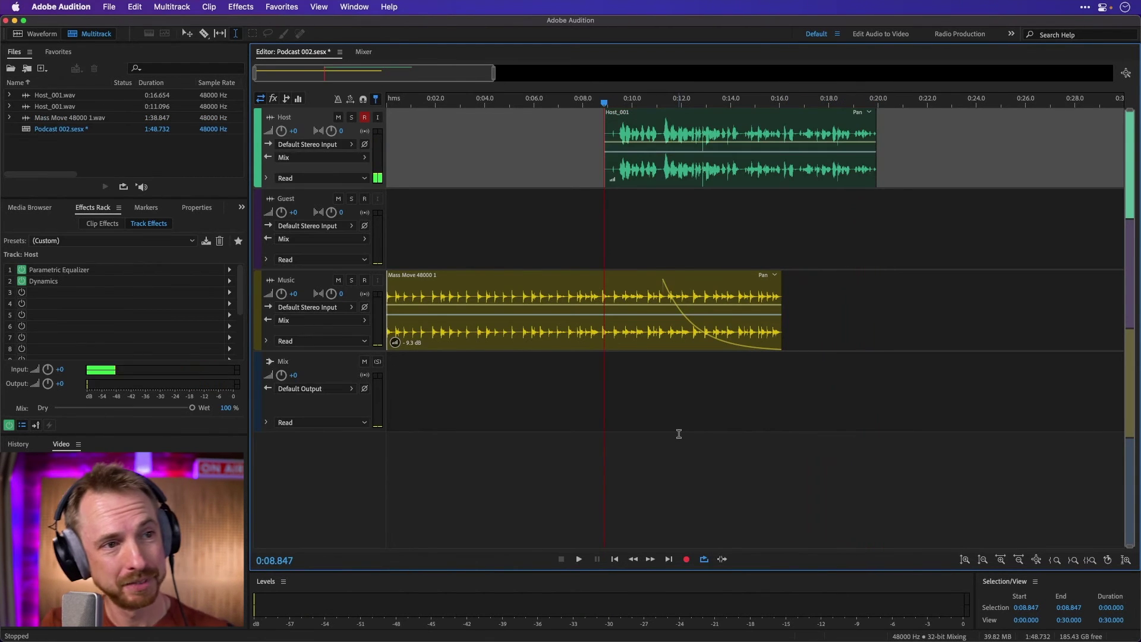
{"action": "left_click", "coordinate": [366, 118]}
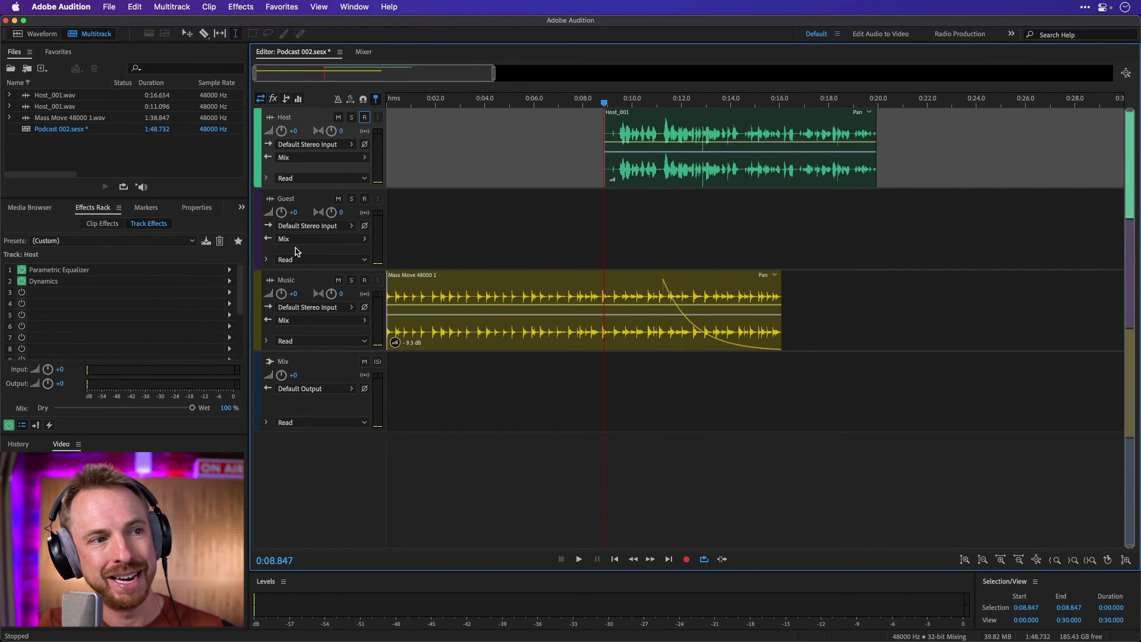
Play back Host_001, trim its start slightly and give it a short fade-in
{"action": "left_click", "coordinate": [583, 167]}
{"action": "key", "text": "space"}
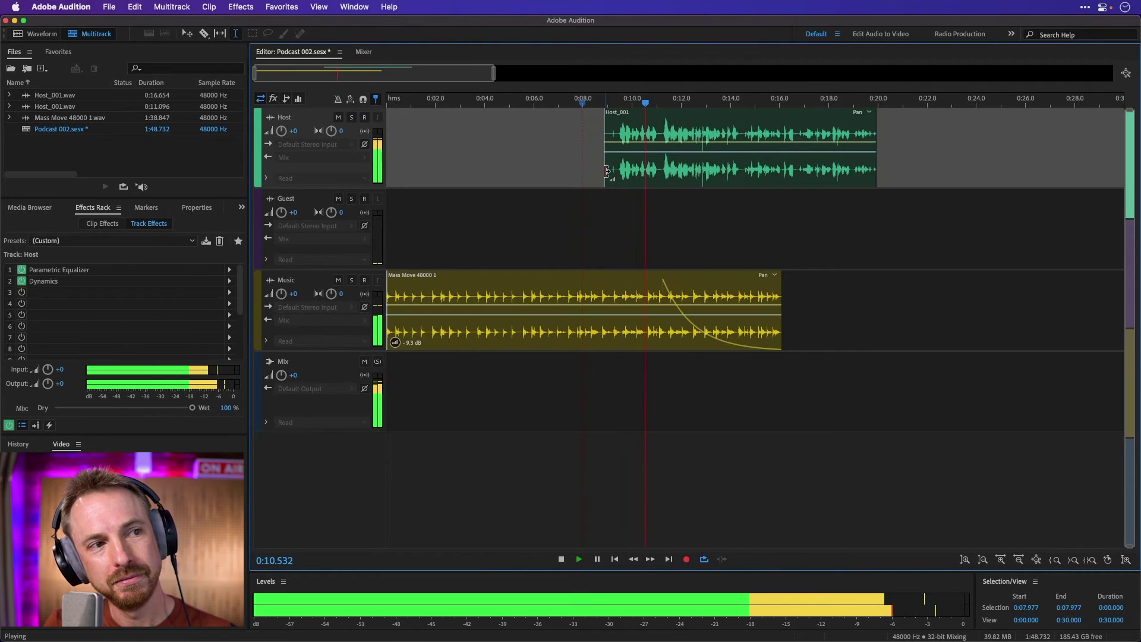
{"action": "key", "text": "space"}
{"action": "left_click_drag", "start_coordinate": [606, 170], "coordinate": [607, 170]}
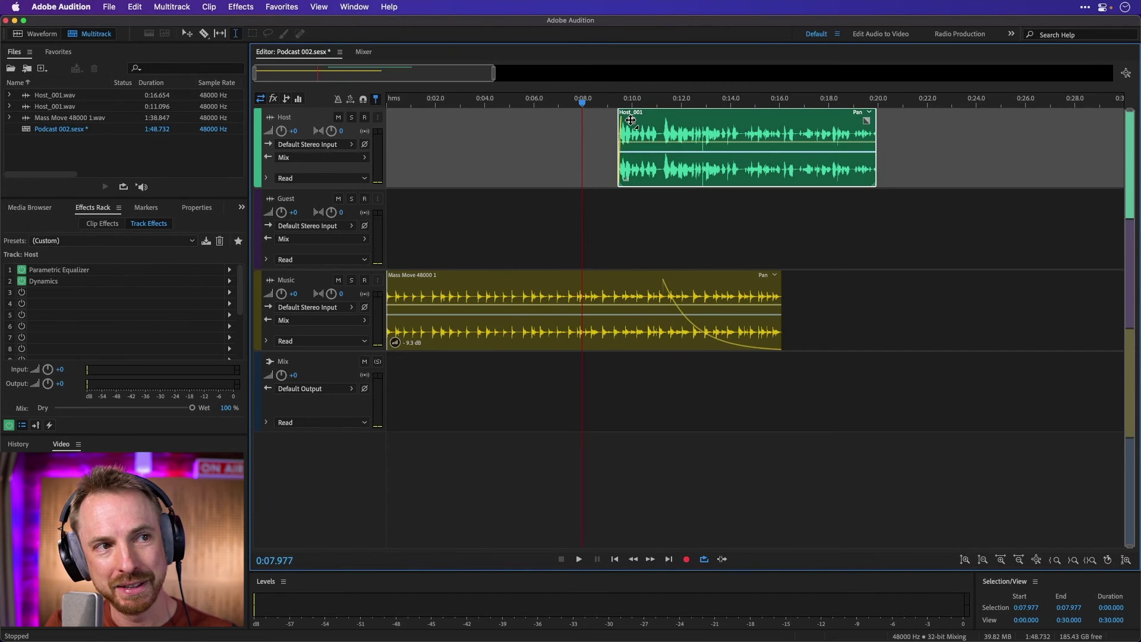
{"action": "key", "text": "space"}
{"action": "left_click_drag", "start_coordinate": [626, 122], "coordinate": [629, 122]}
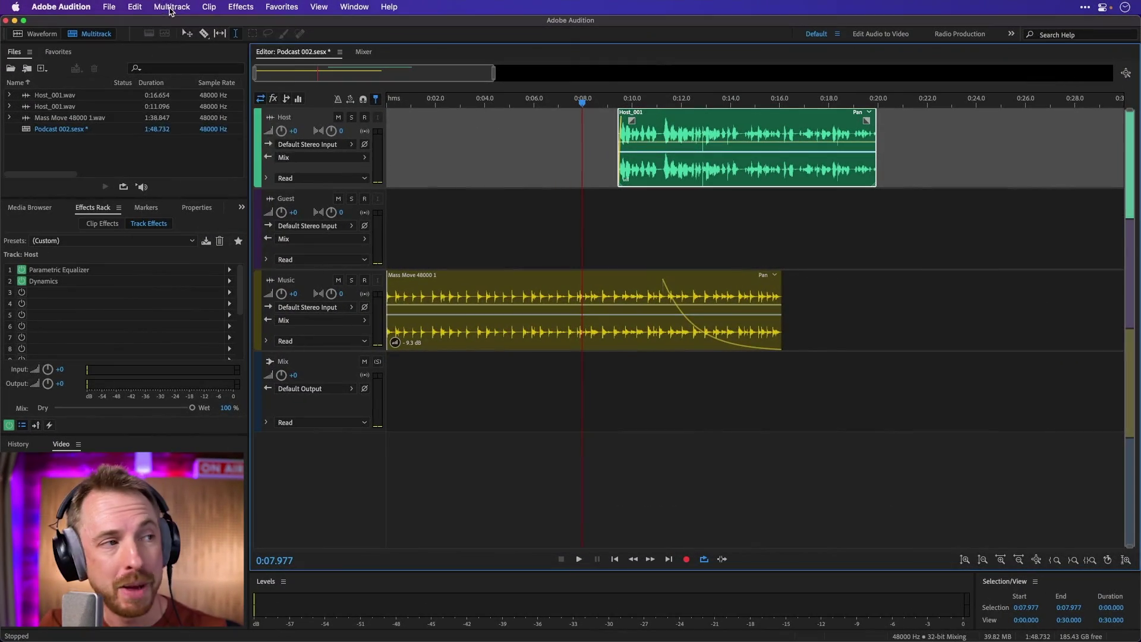
Mix the entire Podcast 002 session down to a new 20.115-second stereo file, Podcast 002 Mixdown 1
{"action": "left_click", "coordinate": [172, 7]}
{"action": "mouse_move", "coordinate": [220, 63]}
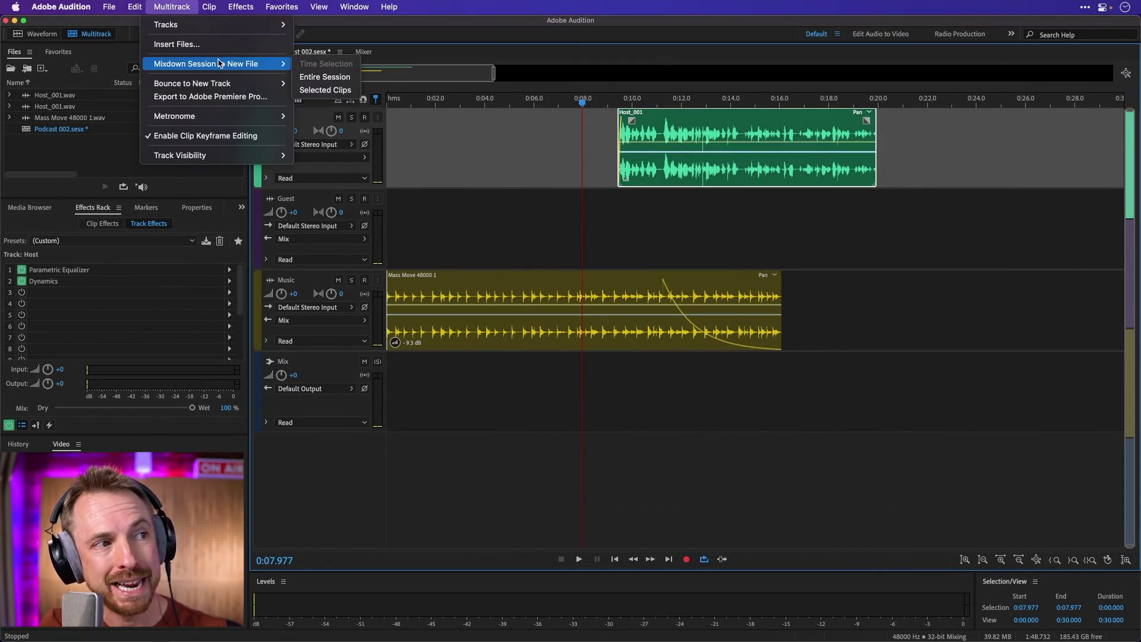
{"action": "left_click", "coordinate": [325, 77]}
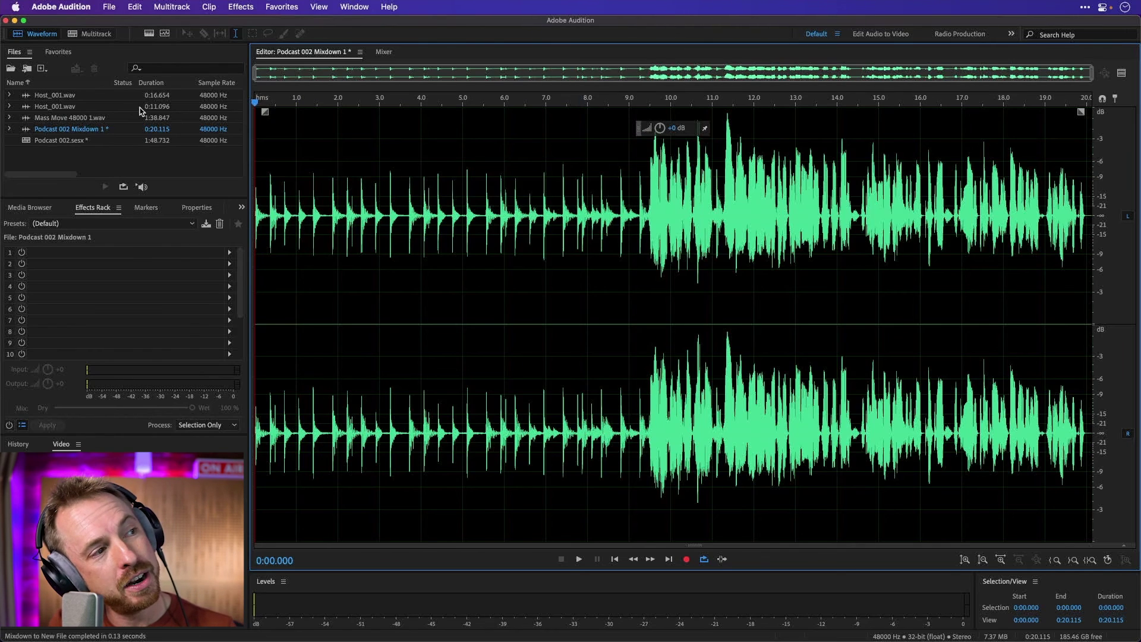
Save the mixdown in MP3 format as Podcast 002.mp3, accepting the lossy-format warning
{"action": "left_click", "coordinate": [109, 7]}
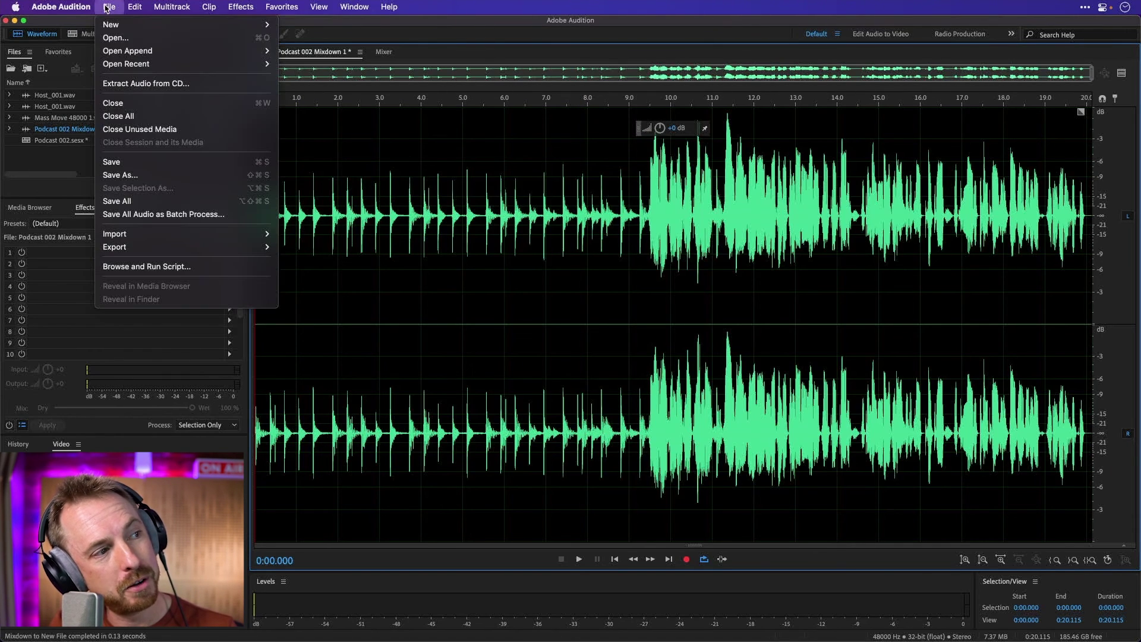
{"action": "left_click", "coordinate": [120, 176]}
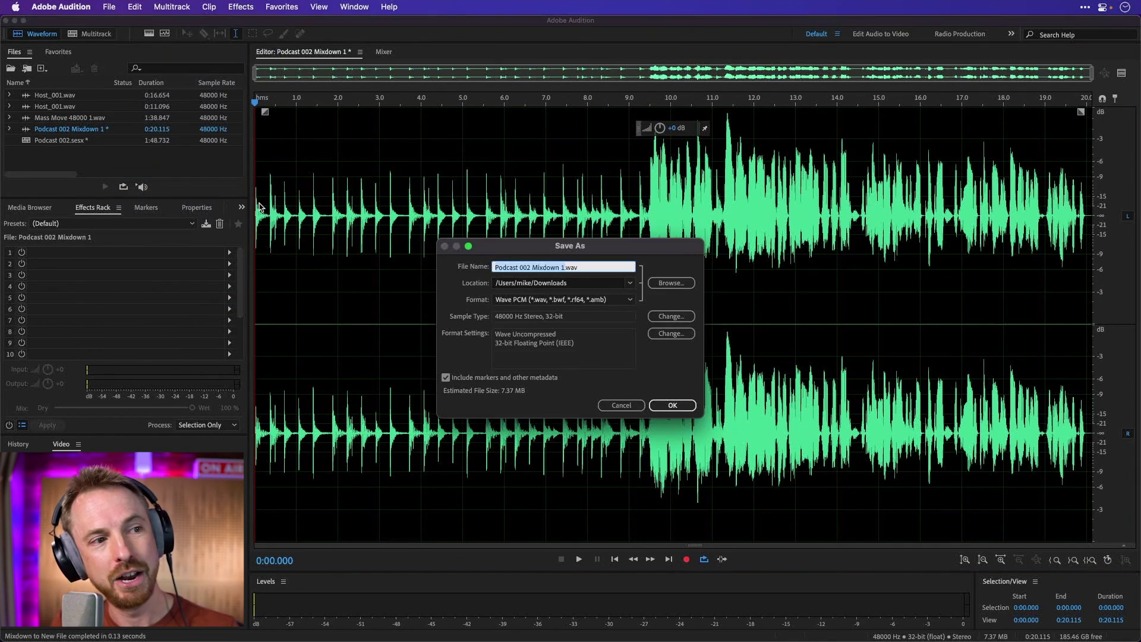
{"action": "left_click", "coordinate": [565, 300]}
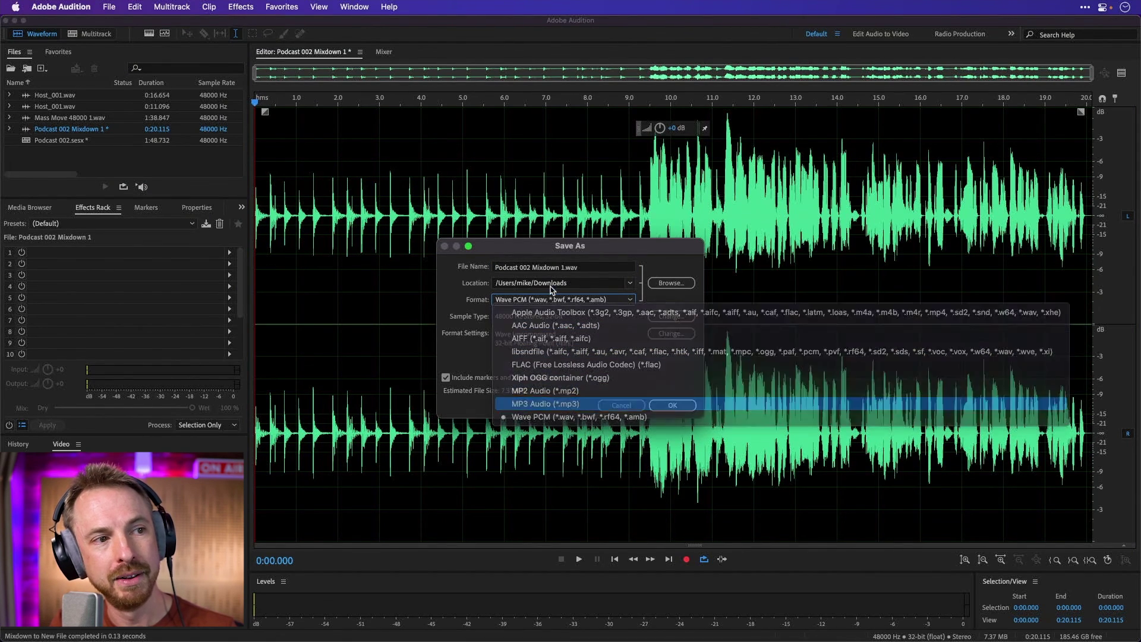
{"action": "left_click_drag", "start_coordinate": [533, 269], "coordinate": [576, 268]}
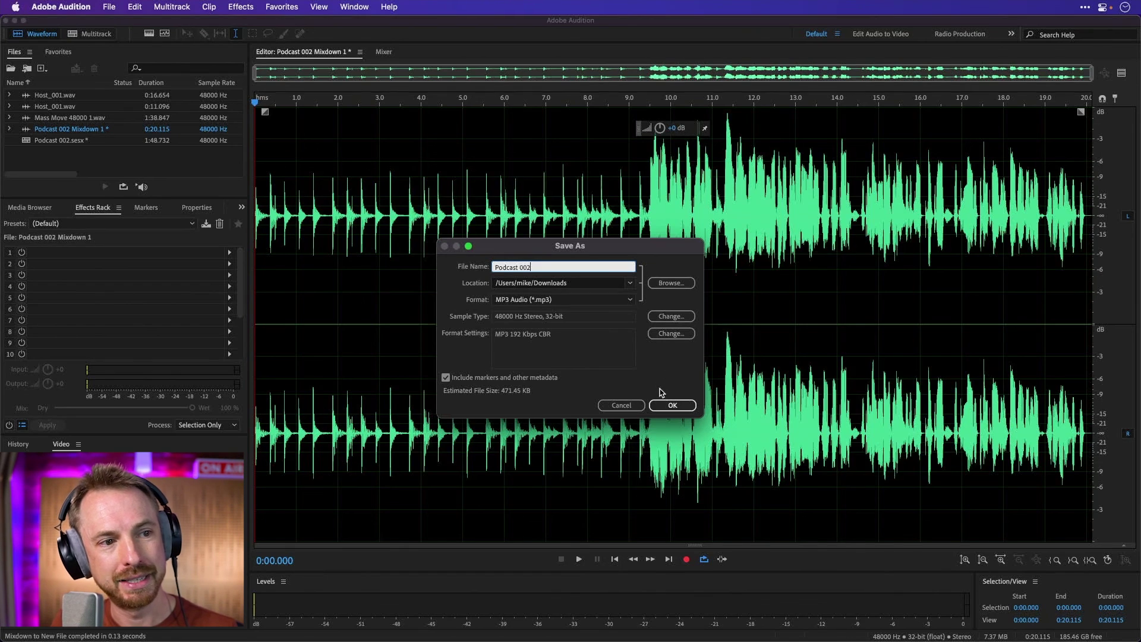
{"action": "left_click", "coordinate": [661, 406]}
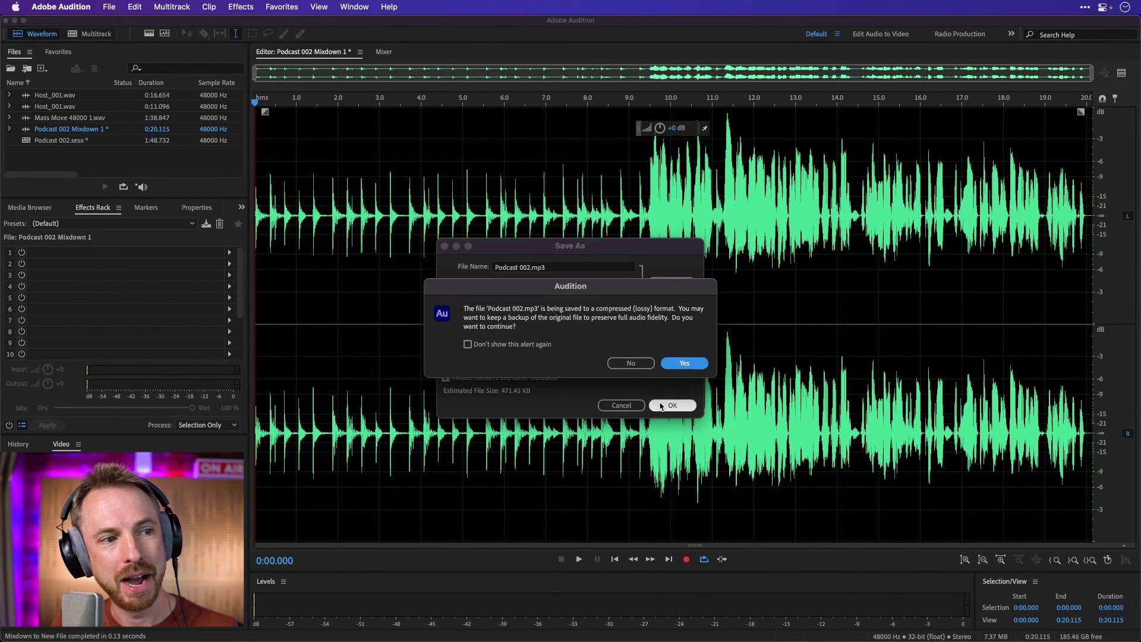
{"action": "left_click", "coordinate": [676, 365]}
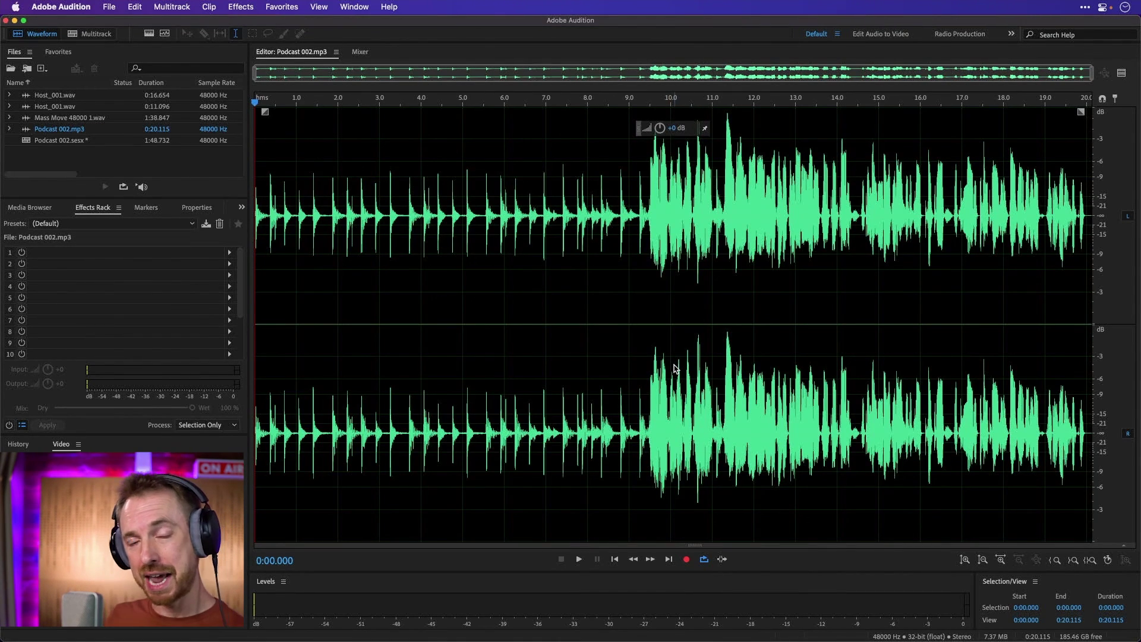